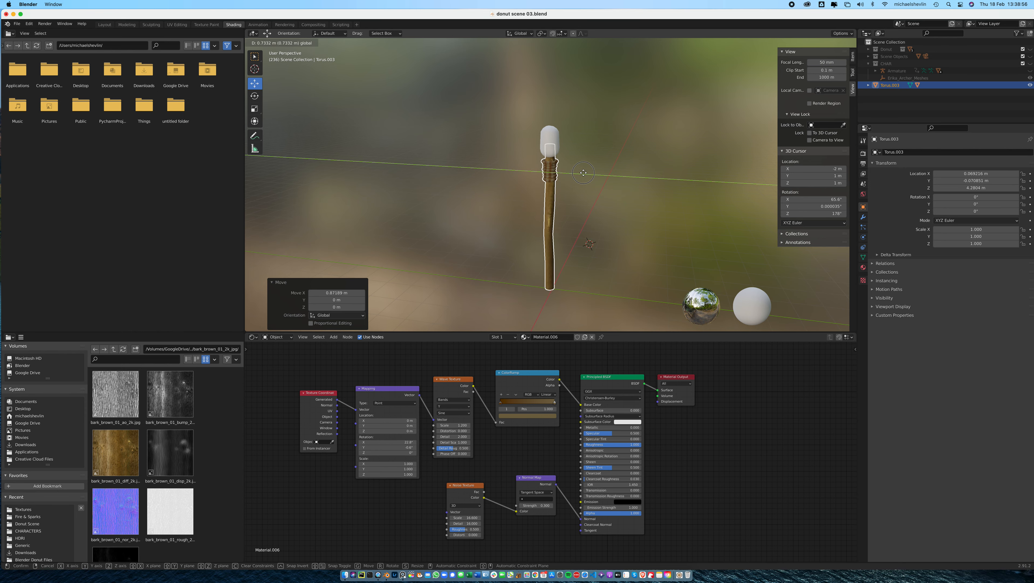
Give the torch's rounded head a new material and delete its Principled BSDF node.
{"action": "middle_click_drag", "start_coordinate": [591, 174], "coordinate": [550, 214]}
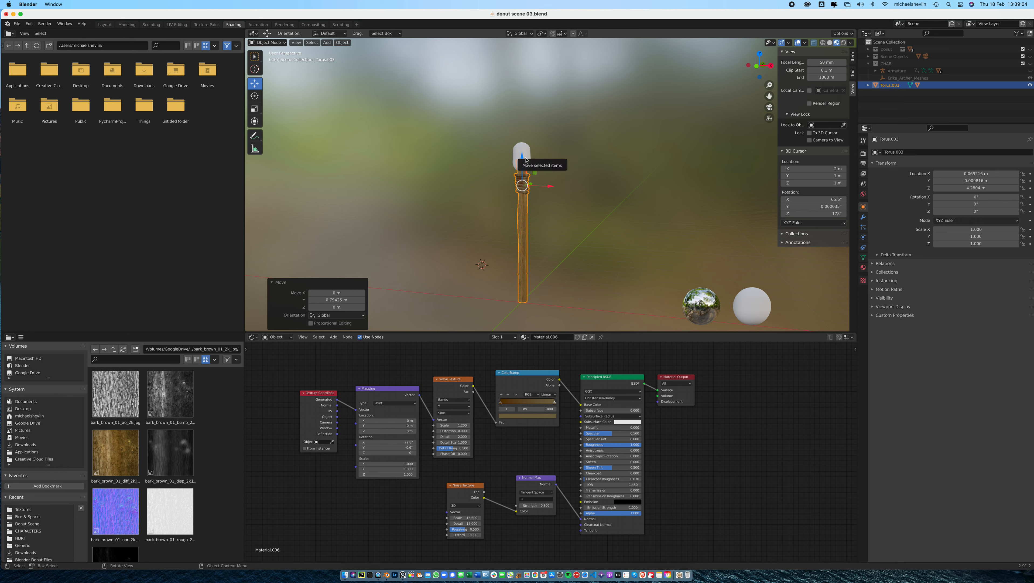
{"action": "left_click", "coordinate": [530, 151]}
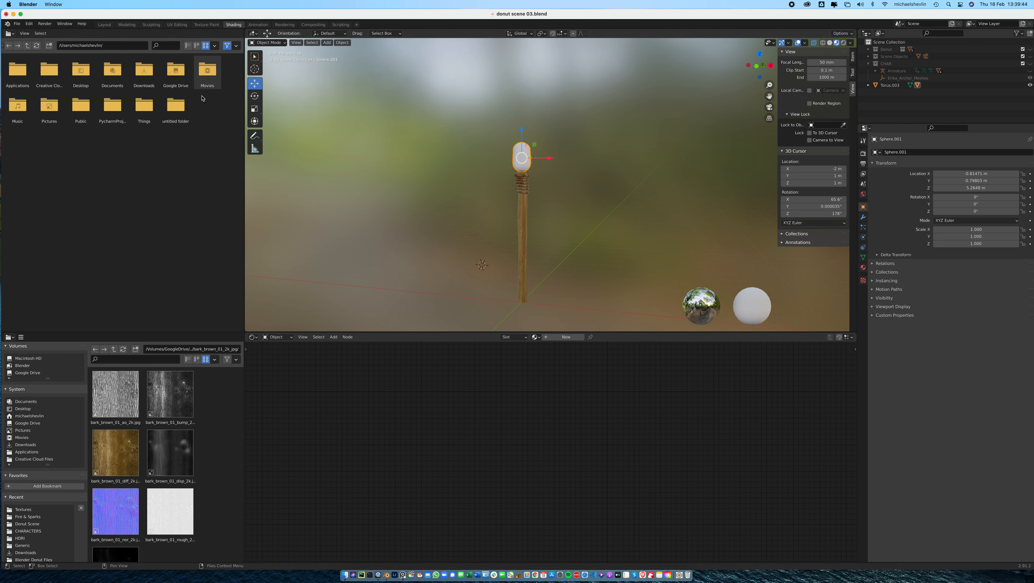
{"action": "left_click", "coordinate": [566, 337]}
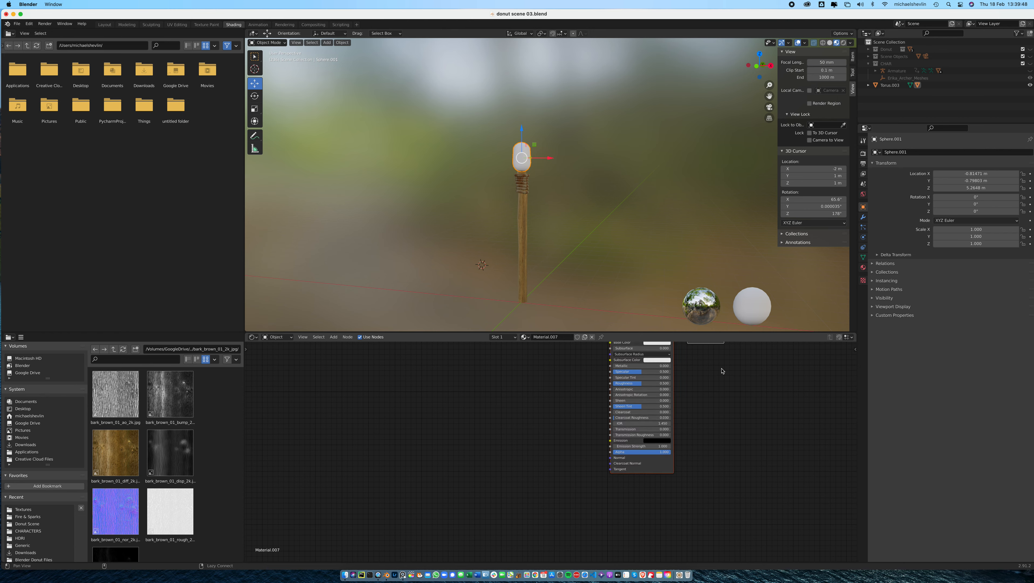
{"action": "middle_click_drag", "start_coordinate": [718, 369], "coordinate": [584, 449]}
{"action": "left_click_drag", "start_coordinate": [530, 397], "coordinate": [438, 391]}
{"action": "left_click", "coordinate": [515, 404]}
{"action": "key", "text": "x"}
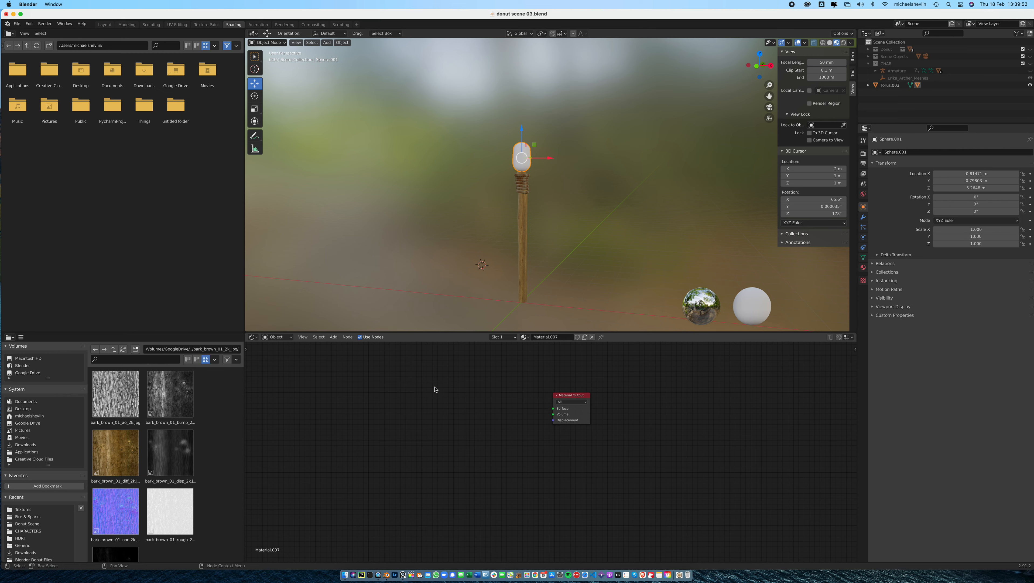
Add an Emission shader and connect its output to the Surface of the Material Output.
{"action": "key", "text": "shift+a"}
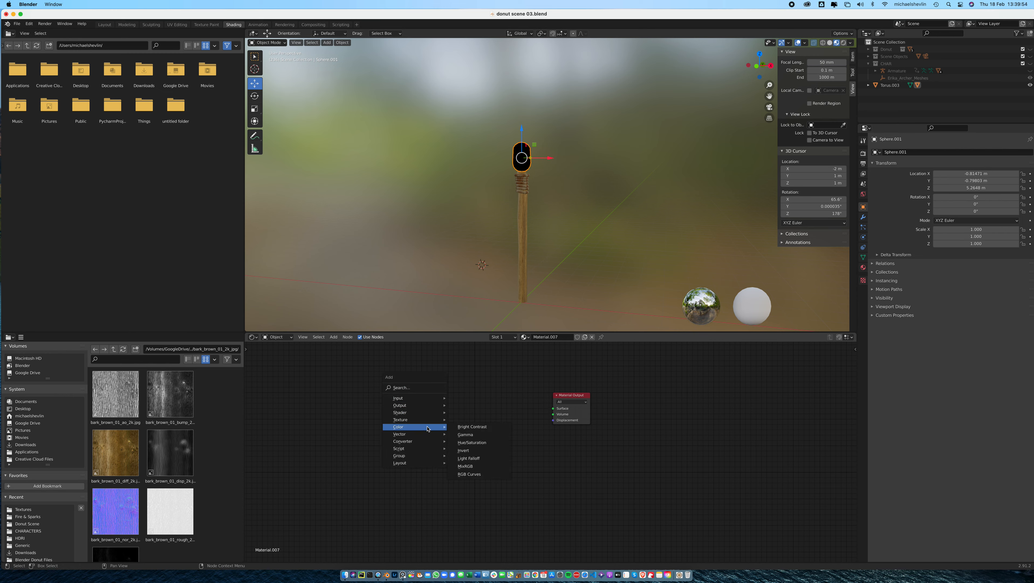
{"action": "mouse_move", "coordinate": [416, 412]}
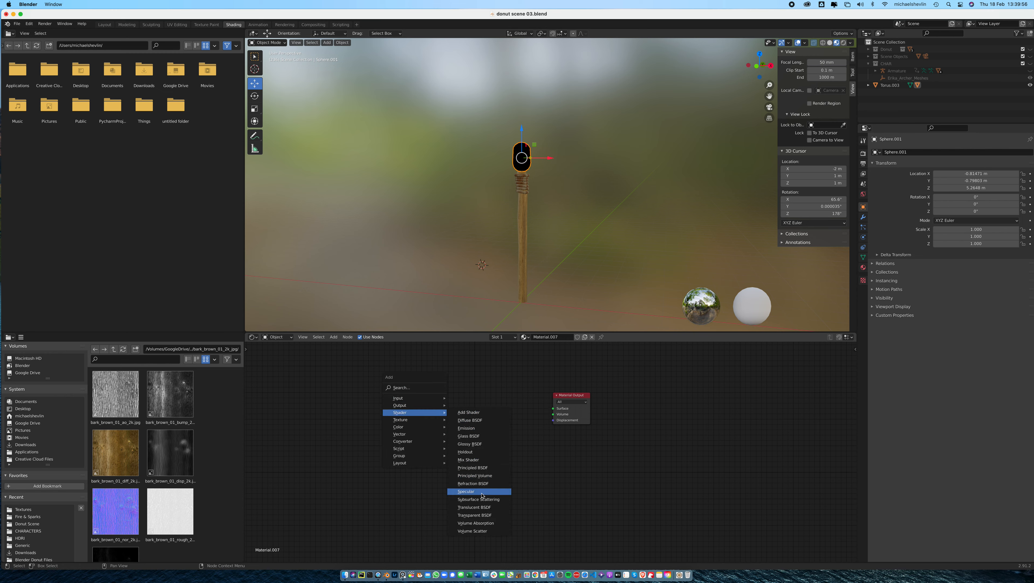
{"action": "left_click", "coordinate": [477, 427]}
{"action": "left_click_drag", "start_coordinate": [502, 408], "coordinate": [553, 408]}
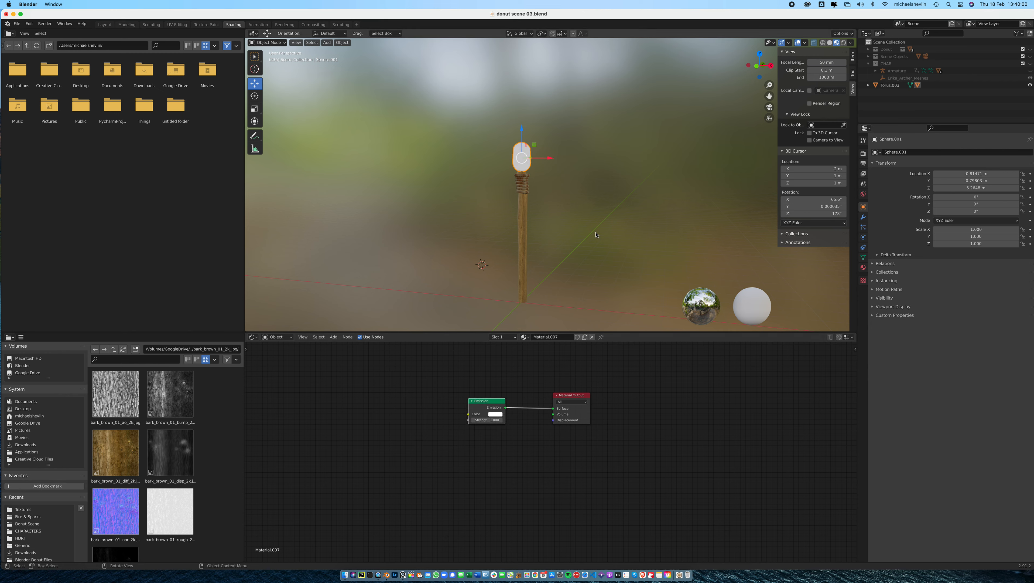
{"action": "scroll", "coordinate": [599, 244], "scroll_direction": "up", "scroll_amount": 4}
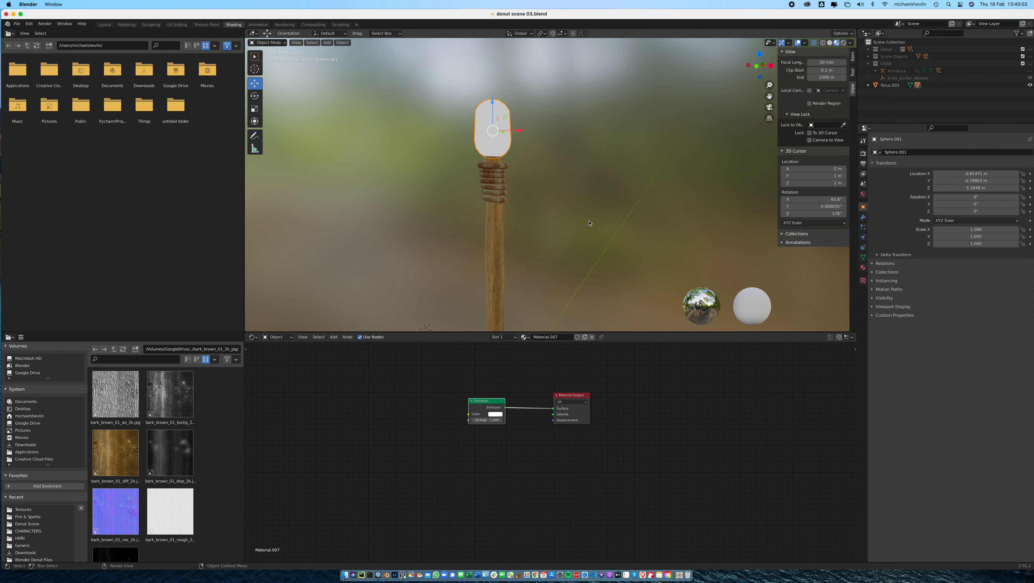
{"action": "scroll", "coordinate": [629, 204], "scroll_direction": "down", "scroll_amount": 5}
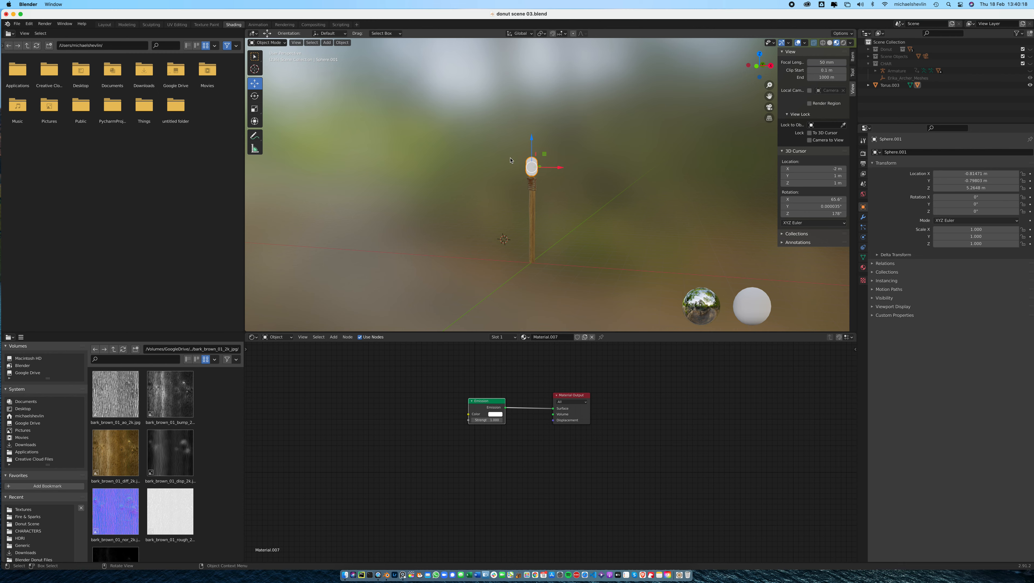
{"action": "left_click", "coordinate": [17, 24]}
{"action": "left_click", "coordinate": [17, 24]}
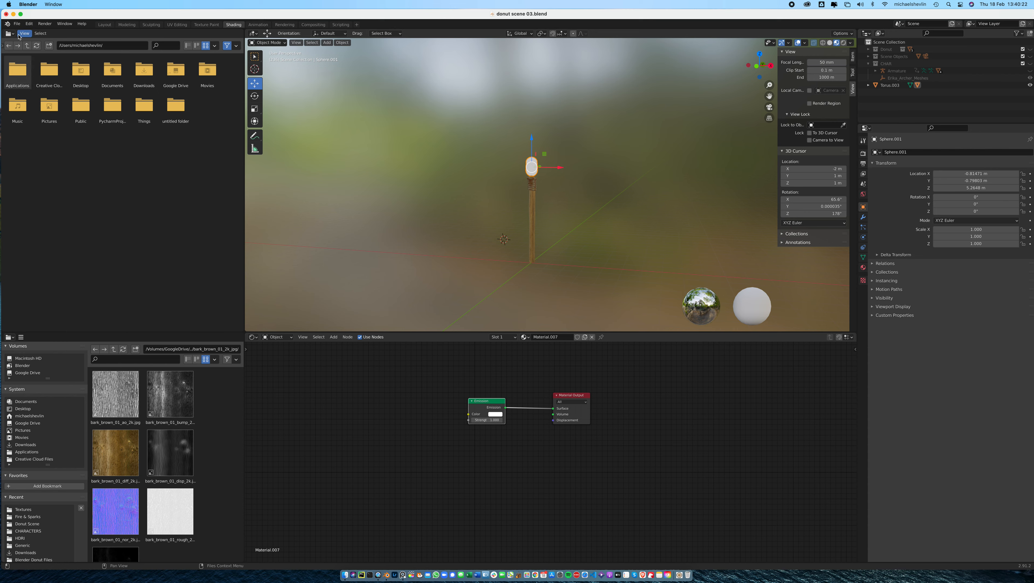
{"action": "left_click", "coordinate": [17, 24]}
{"action": "mouse_move", "coordinate": [34, 123]}
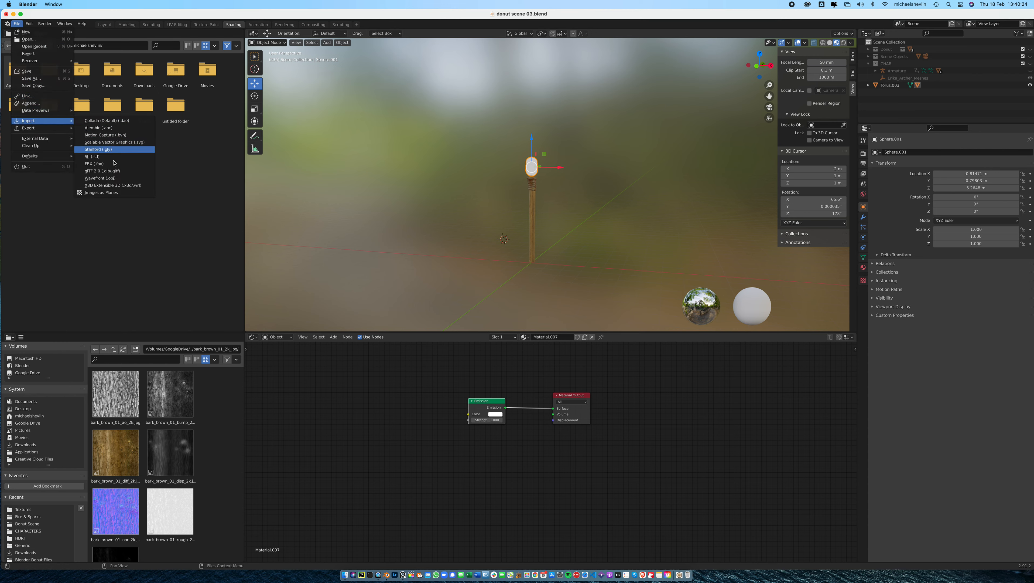
{"action": "left_click", "coordinate": [103, 193]}
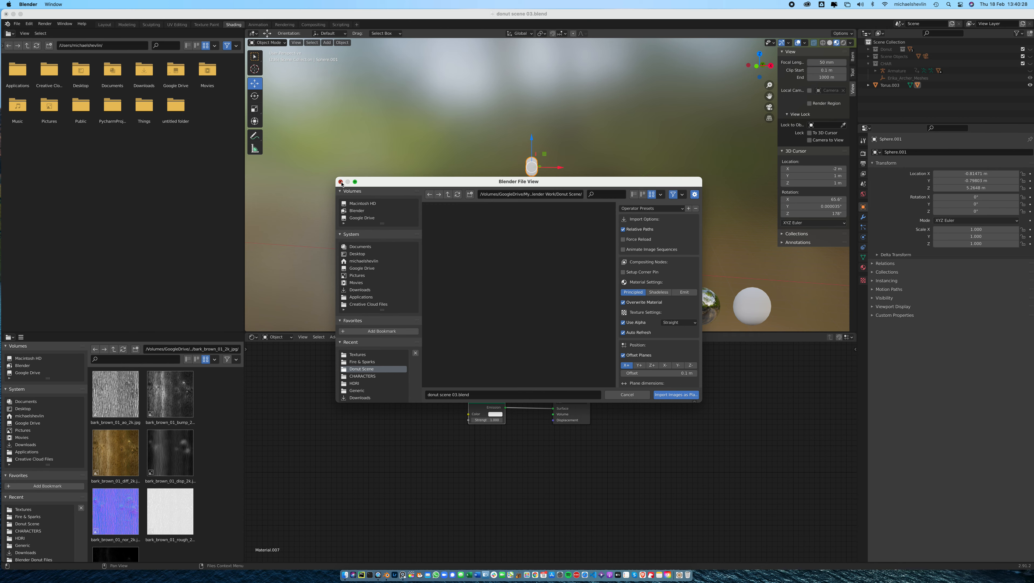
{"action": "left_click", "coordinate": [340, 182]}
Search the add-on preferences for "impo" to check the Import Images as Planes add-on, and close the preferences.
{"action": "left_click", "coordinate": [29, 23]}
{"action": "left_click", "coordinate": [53, 127]}
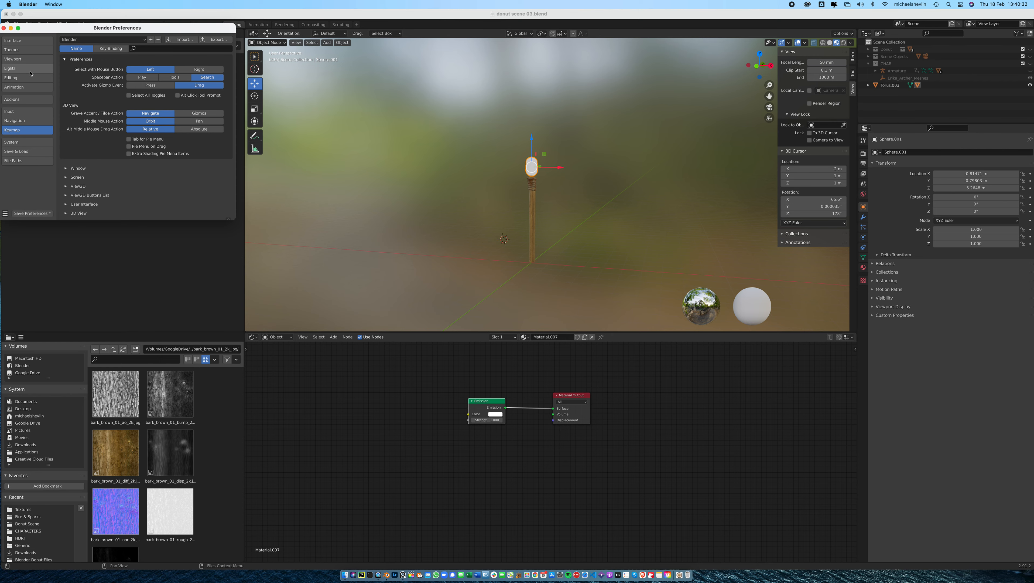
{"action": "left_click", "coordinate": [27, 99]}
{"action": "left_click", "coordinate": [146, 48]}
{"action": "left_click", "coordinate": [205, 48]}
{"action": "type", "text": "impo"}
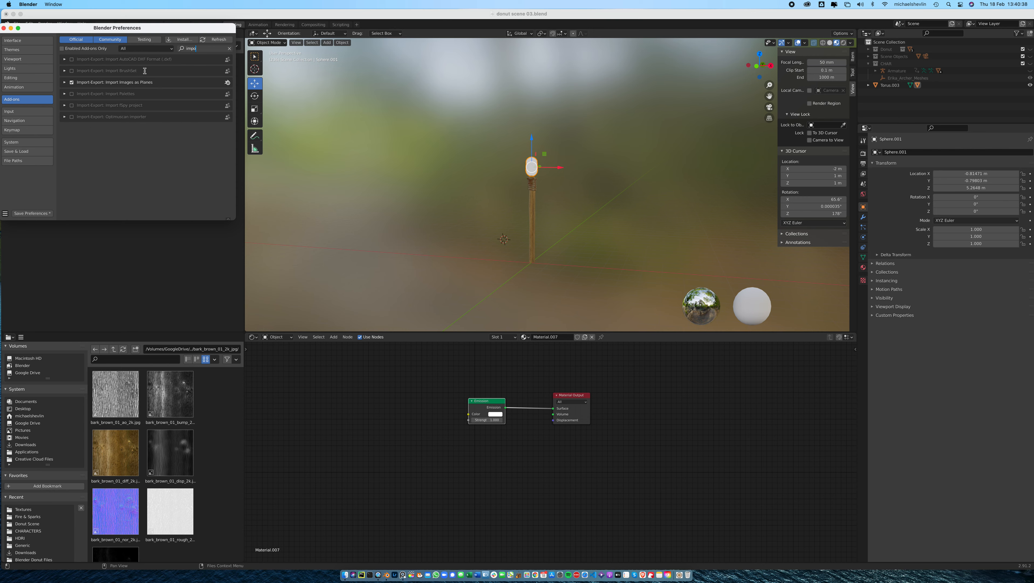
{"action": "left_click", "coordinate": [4, 27]}
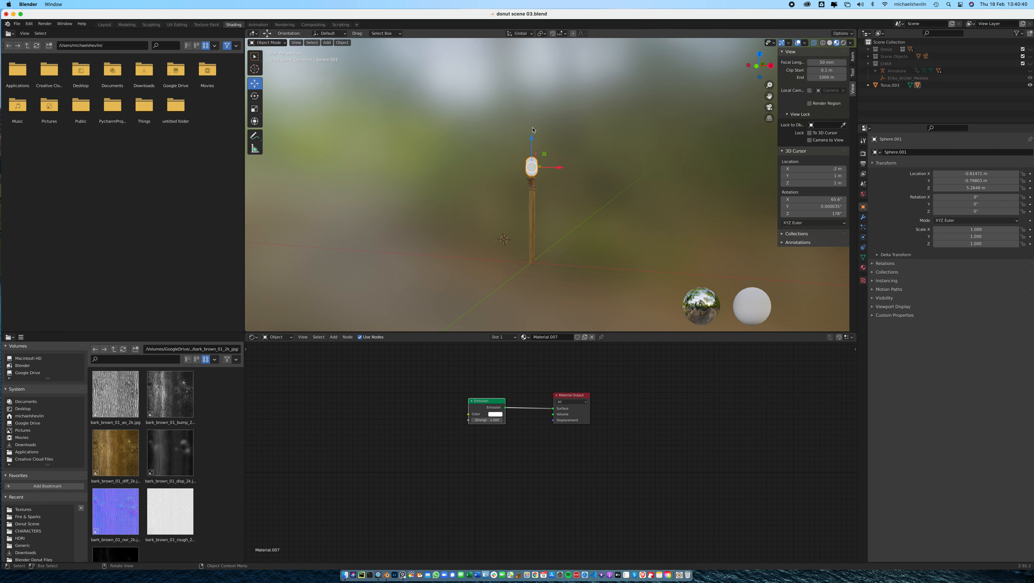
Import the FIRE.mov clip into the scene using Images as Planes.
{"action": "left_click", "coordinate": [17, 24]}
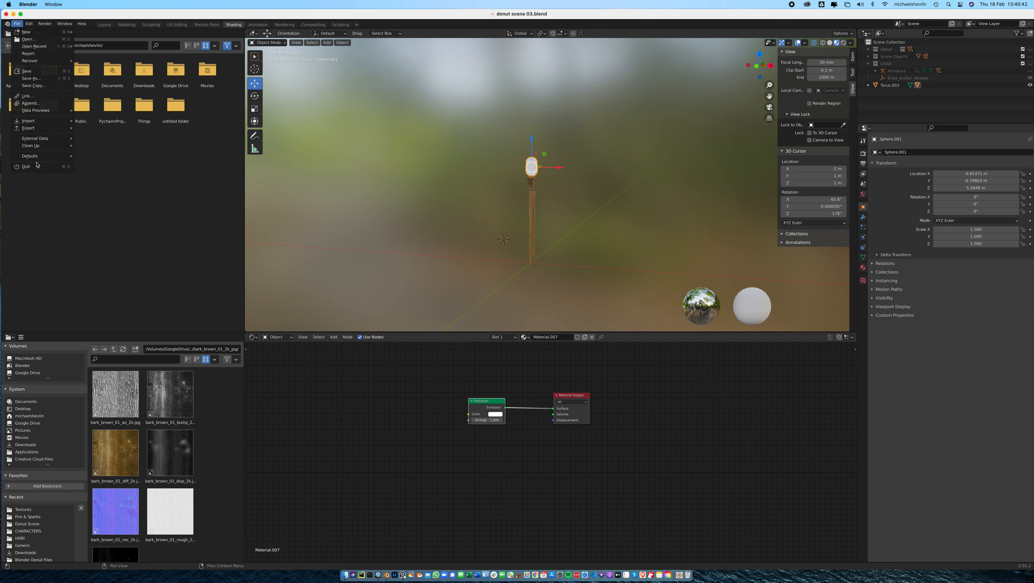
{"action": "mouse_move", "coordinate": [43, 118]}
{"action": "left_click", "coordinate": [100, 193]}
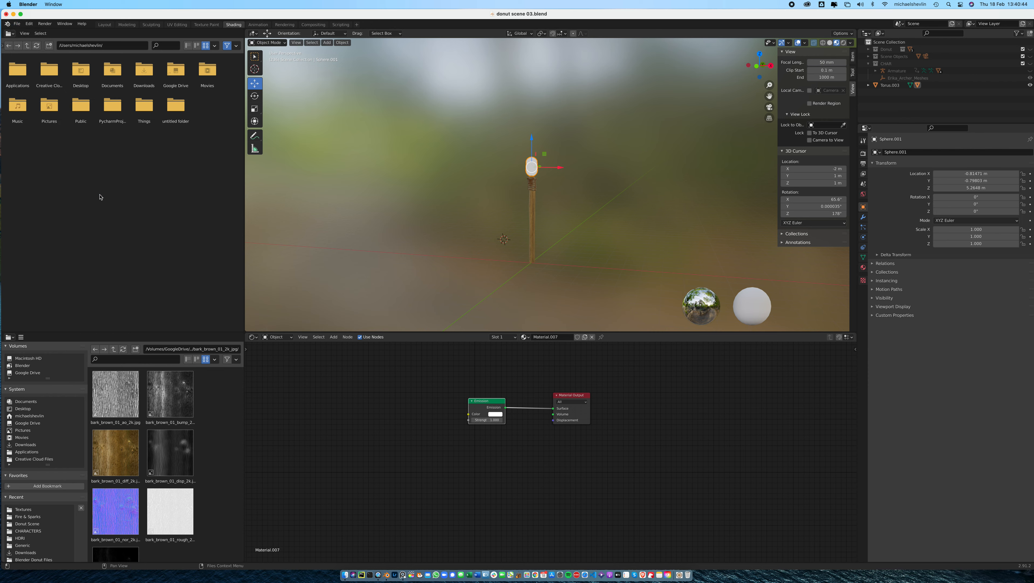
{"action": "left_click", "coordinate": [358, 355]}
{"action": "scroll", "coordinate": [447, 351], "scroll_direction": "down", "scroll_amount": 5}
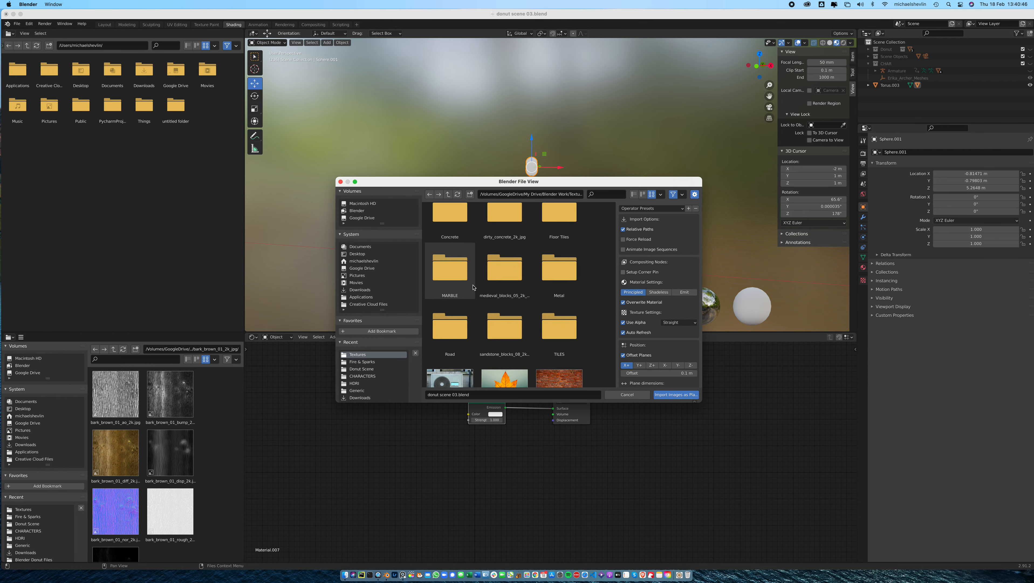
{"action": "double_click", "coordinate": [447, 371]}
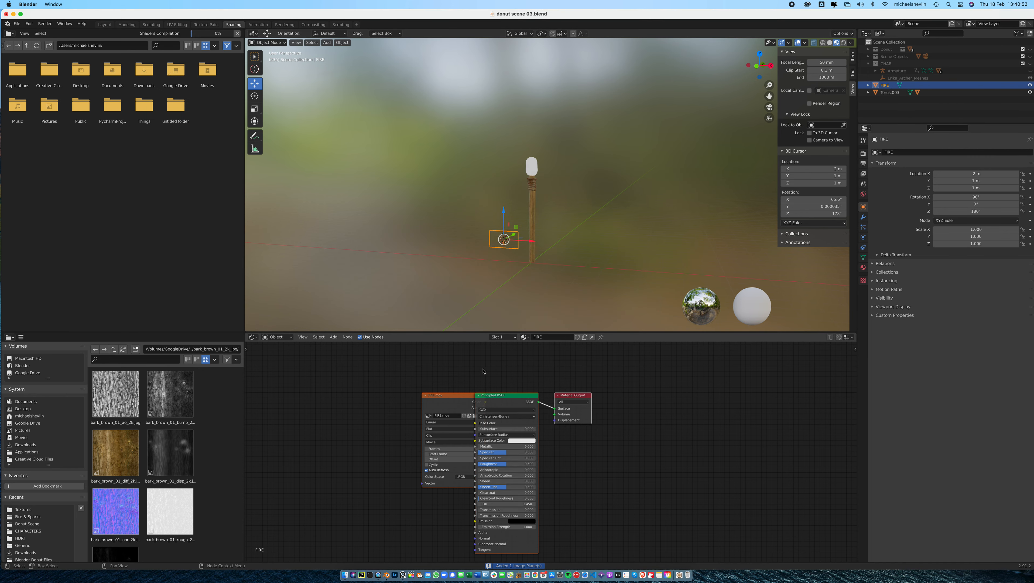
Spread out the fire material's overlapping nodes and enable Cyclic on the FIRE.mov texture node.
{"action": "left_click_drag", "start_coordinate": [458, 395], "coordinate": [411, 381]}
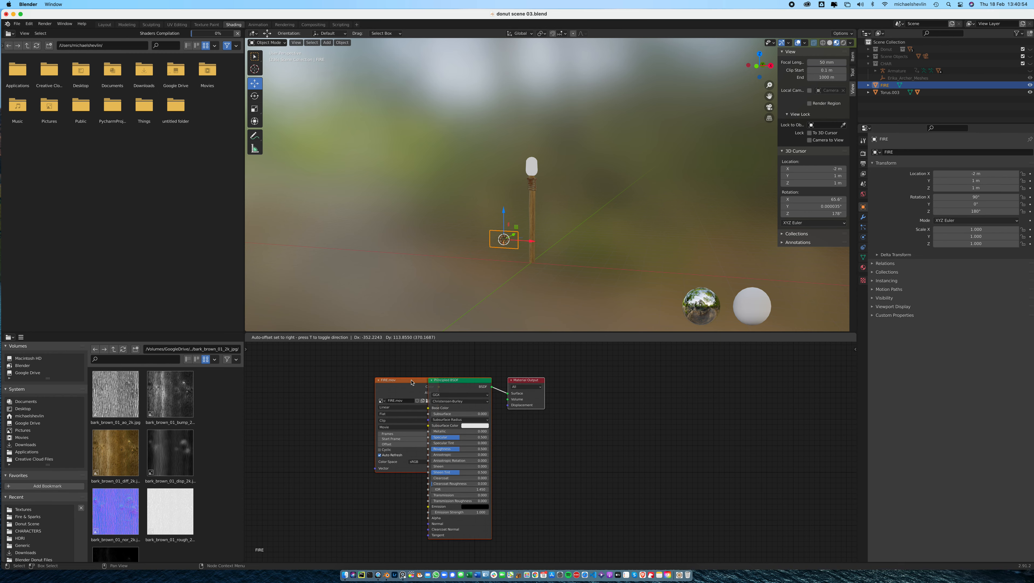
{"action": "left_click", "coordinate": [514, 364]}
{"action": "left_click_drag", "start_coordinate": [532, 379], "coordinate": [616, 375]}
{"action": "left_click_drag", "start_coordinate": [471, 380], "coordinate": [536, 374]}
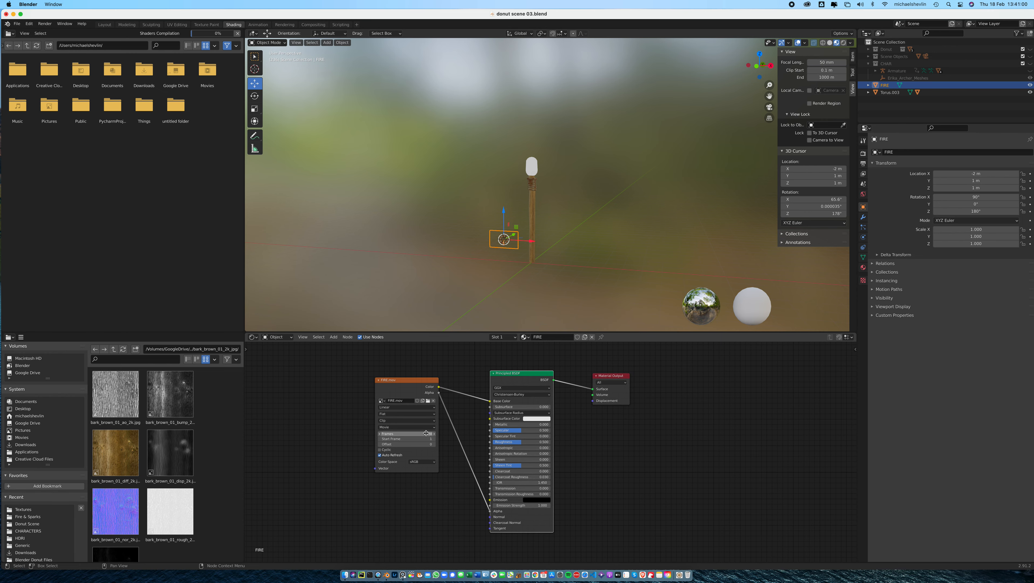
{"action": "left_click", "coordinate": [381, 450]}
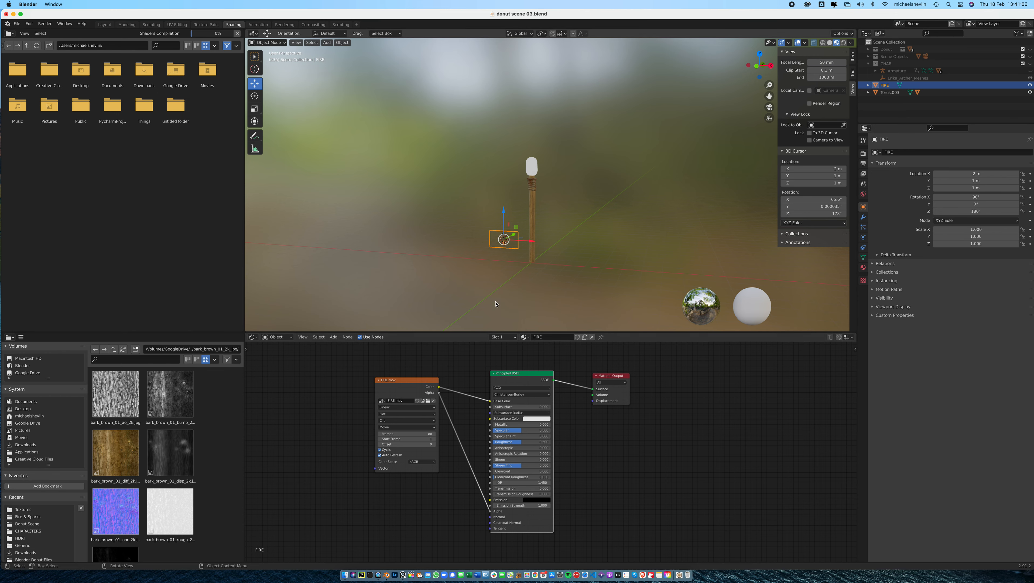
Snap the fire plane onto the torch head with Selection to Active, keeping the head as the active object.
{"action": "scroll", "coordinate": [518, 250], "scroll_direction": "up", "scroll_amount": 5}
{"action": "scroll", "coordinate": [461, 258], "scroll_direction": "up", "scroll_amount": 1}
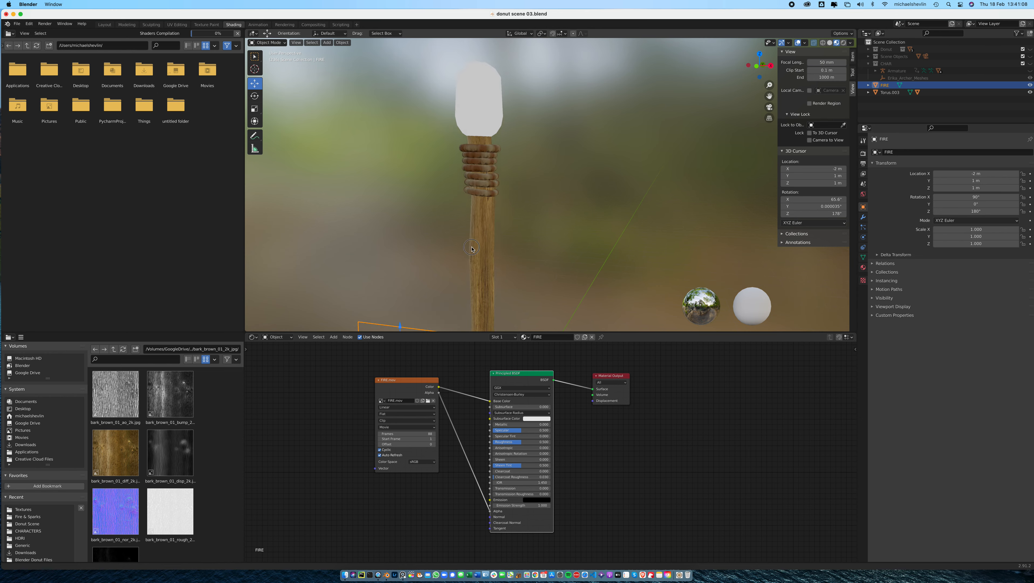
{"action": "middle_click_drag", "start_coordinate": [464, 261], "coordinate": [476, 230], "text": "shift"}
{"action": "scroll", "coordinate": [462, 247], "scroll_direction": "down", "scroll_amount": 4}
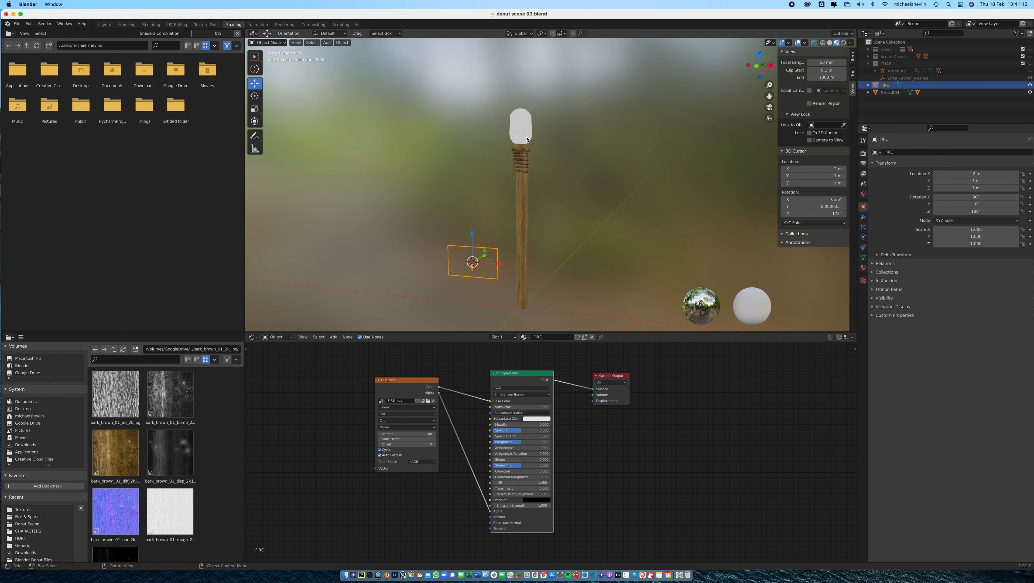
{"action": "left_click", "coordinate": [521, 126]}
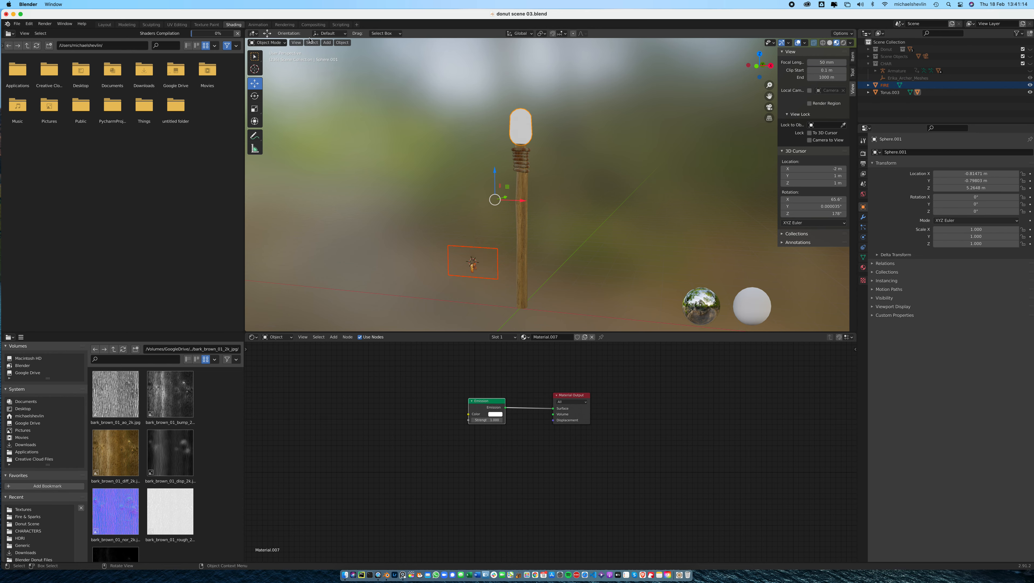
{"action": "left_click", "coordinate": [342, 42]}
{"action": "mouse_move", "coordinate": [367, 88]}
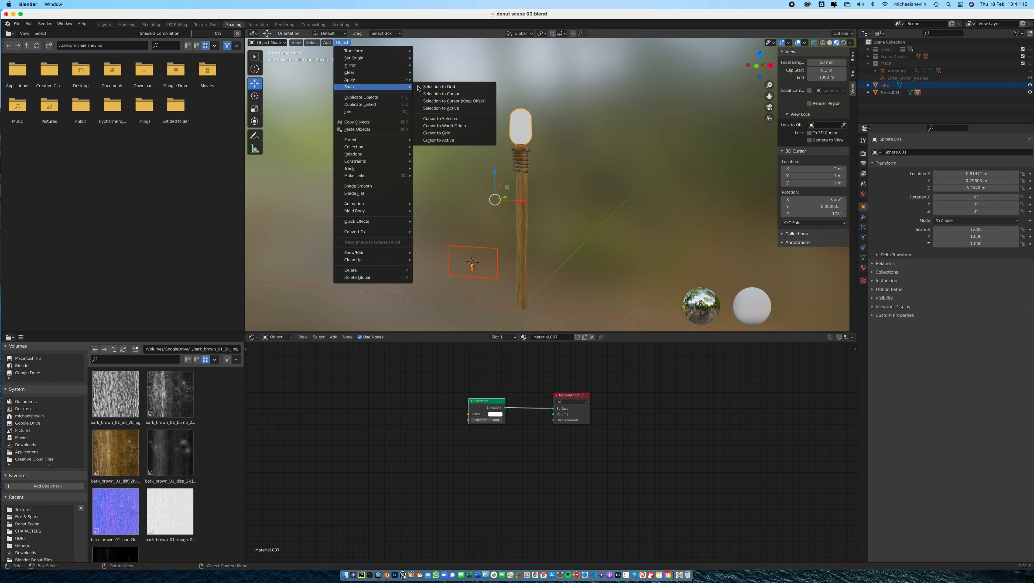
{"action": "right_click", "coordinate": [453, 109]}
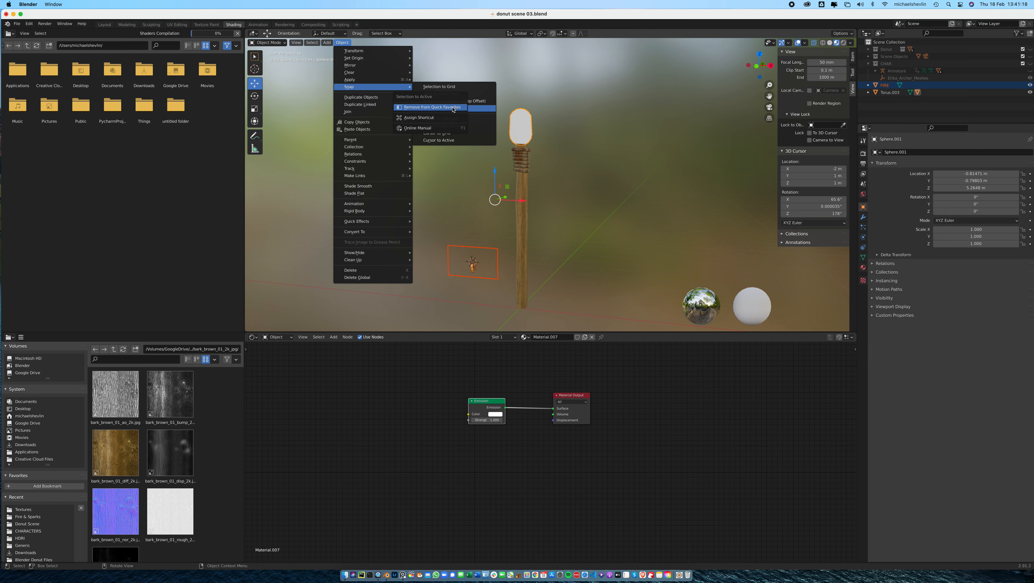
{"action": "left_click", "coordinate": [452, 107]}
{"action": "left_click", "coordinate": [451, 109]}
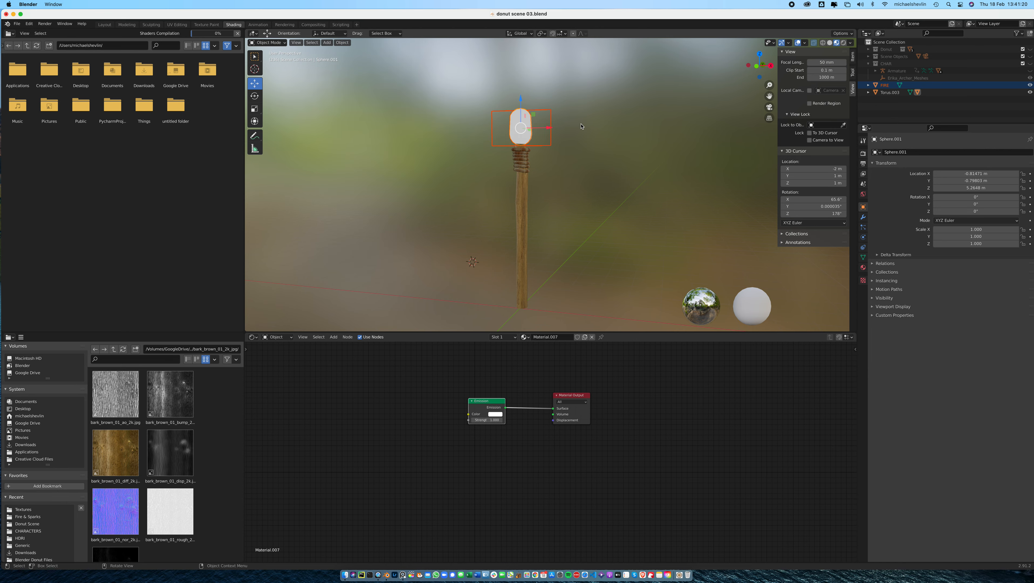
Scale the fire plane up to about 11 and raise it so the flames rise from the torch head.
{"action": "scroll", "coordinate": [581, 125], "scroll_direction": "down", "scroll_amount": 2}
{"action": "middle_click_drag", "start_coordinate": [584, 137], "coordinate": [524, 165]}
{"action": "left_click", "coordinate": [574, 169]}
{"action": "left_click", "coordinate": [538, 190]}
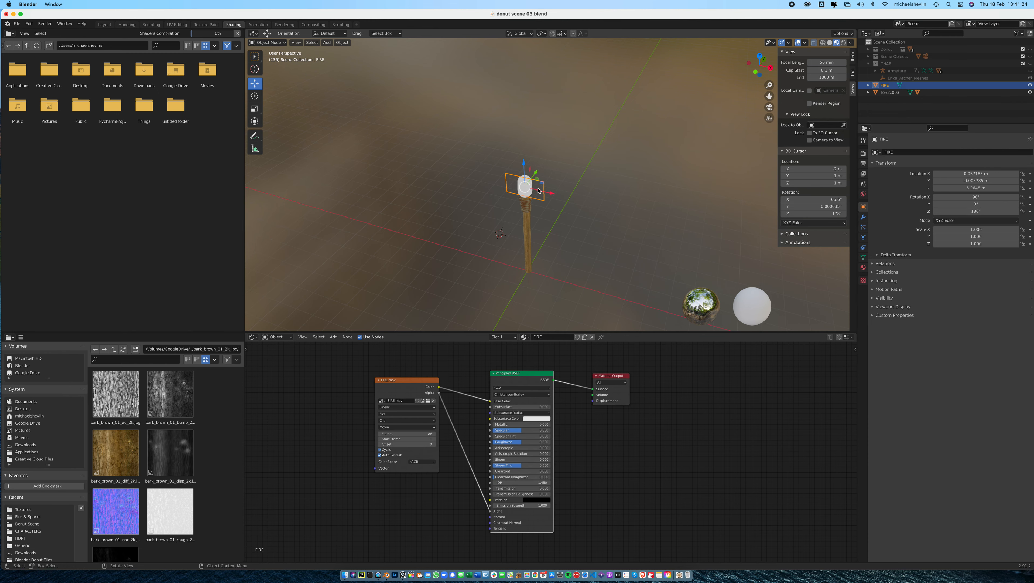
{"action": "left_click_drag", "start_coordinate": [523, 161], "coordinate": [522, 91]}
{"action": "key", "text": "s"}
{"action": "left_click", "coordinate": [618, 138]}
{"action": "key", "text": "s"}
{"action": "left_click", "coordinate": [558, 116]}
{"action": "middle_click_drag", "start_coordinate": [538, 117], "coordinate": [546, 93]}
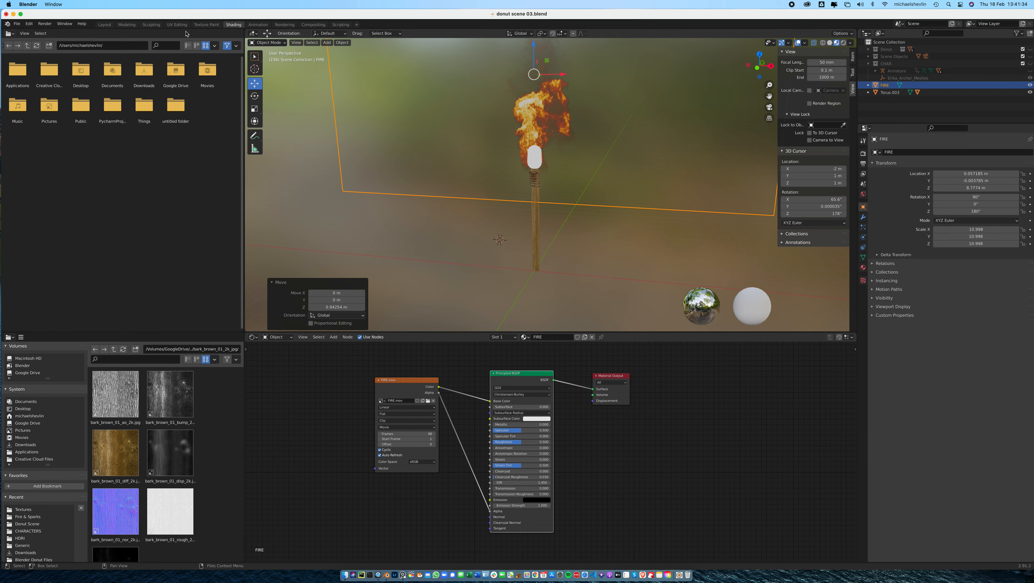
Switch to the Layout workspace and rotate the fire plane 90° about the global Z axis.
{"action": "left_click", "coordinate": [104, 25]}
{"action": "scroll", "coordinate": [478, 259], "scroll_direction": "down", "scroll_amount": 7}
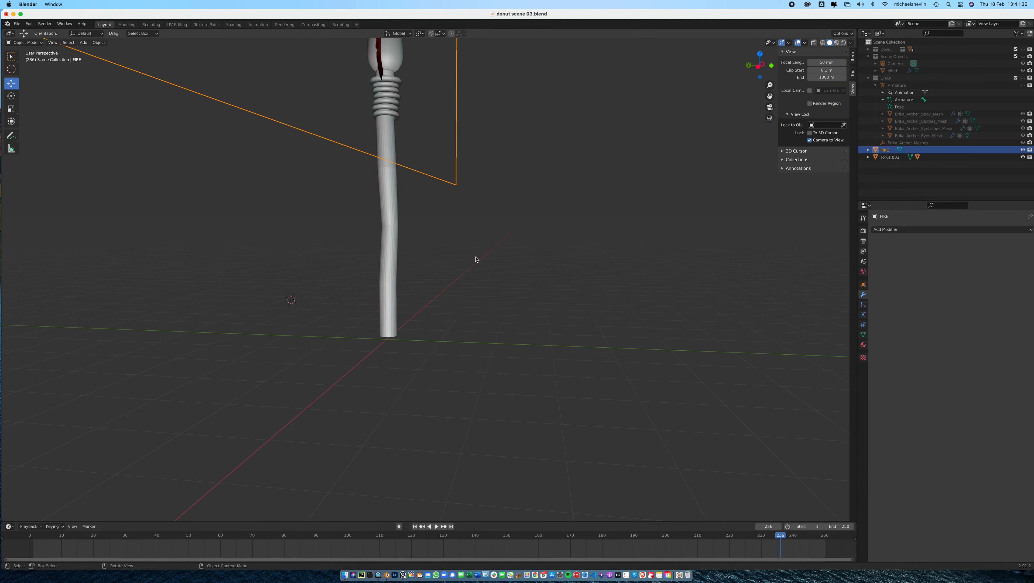
{"action": "middle_click_drag", "start_coordinate": [501, 217], "coordinate": [505, 224]}
{"action": "scroll", "coordinate": [505, 224], "scroll_direction": "down", "scroll_amount": 1}
{"action": "scroll", "coordinate": [425, 183], "scroll_direction": "down", "scroll_amount": 2}
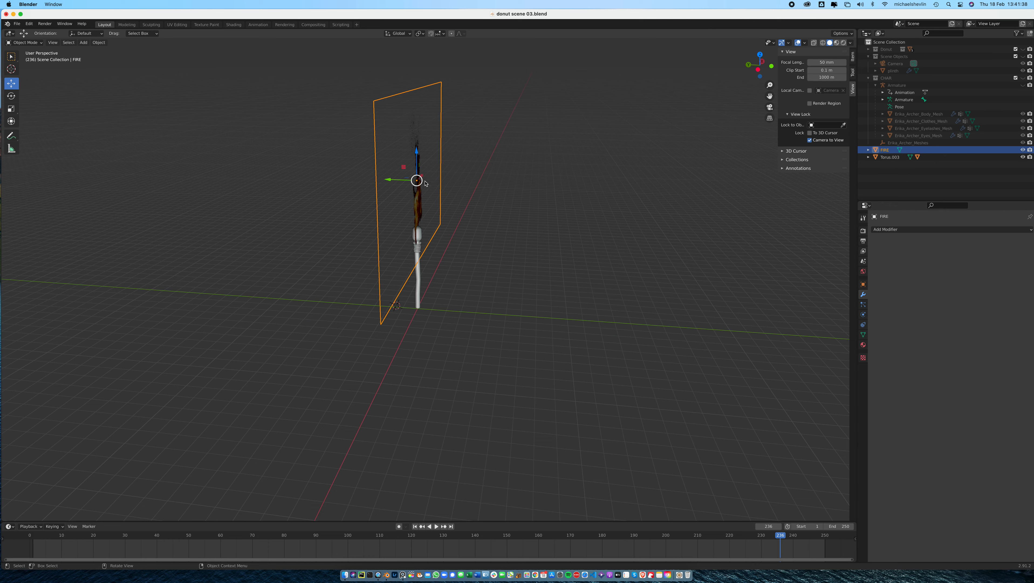
{"action": "left_click", "coordinate": [11, 95]}
{"action": "left_click_drag", "start_coordinate": [443, 183], "coordinate": [416, 187]}
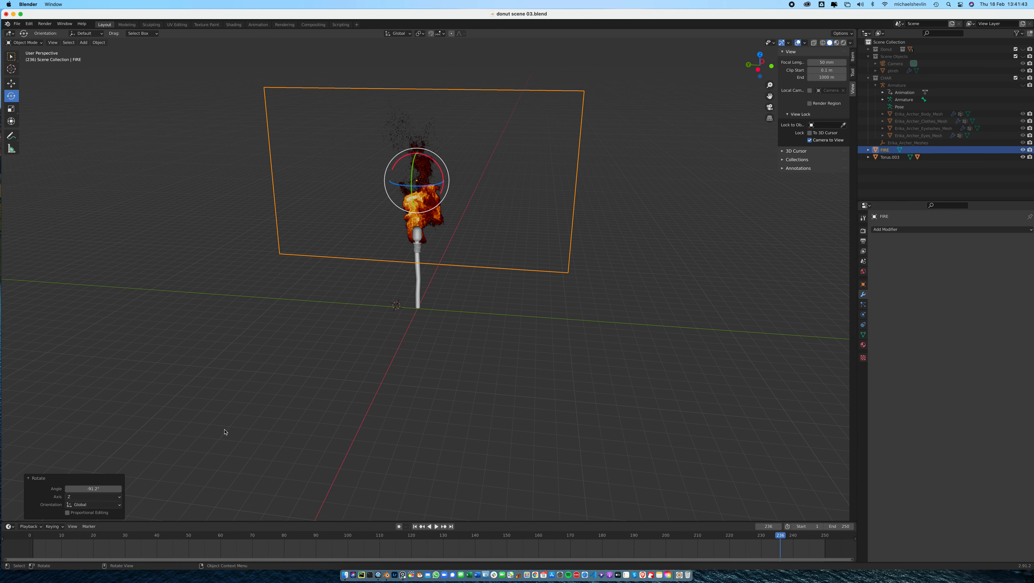
{"action": "double_click", "coordinate": [97, 488]}
{"action": "type", "text": "90"}
{"action": "key", "text": "Return"}
Scale the fire plane down by about 0.81 and lower it about 0.58 m along Z so the flames meet the torch head.
{"action": "scroll", "coordinate": [586, 100], "scroll_direction": "up", "scroll_amount": 3}
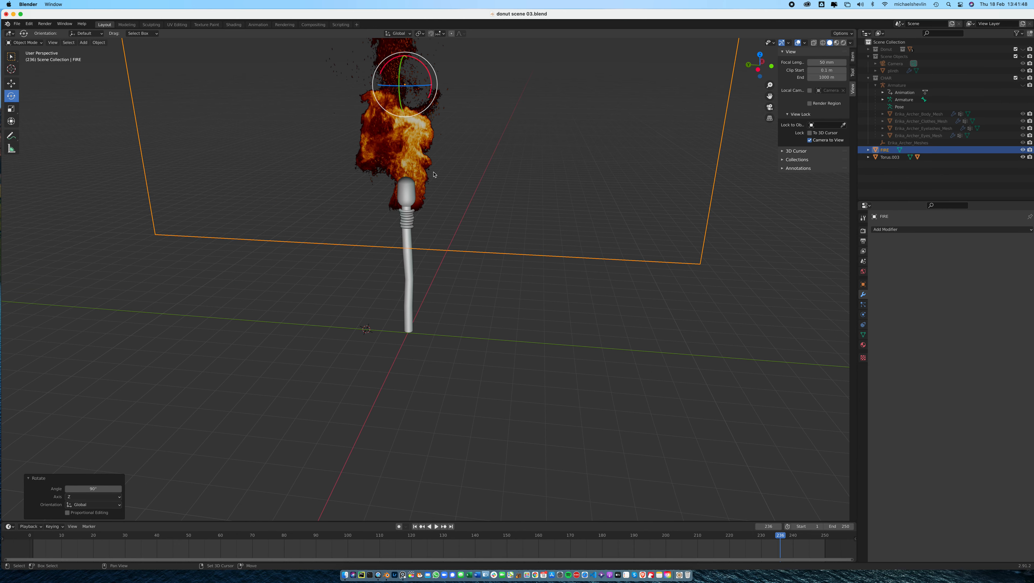
{"action": "middle_click_drag", "start_coordinate": [586, 99], "coordinate": [616, 162], "text": "shift"}
{"action": "scroll", "coordinate": [615, 163], "scroll_direction": "down", "scroll_amount": 3}
{"action": "key", "text": "s"}
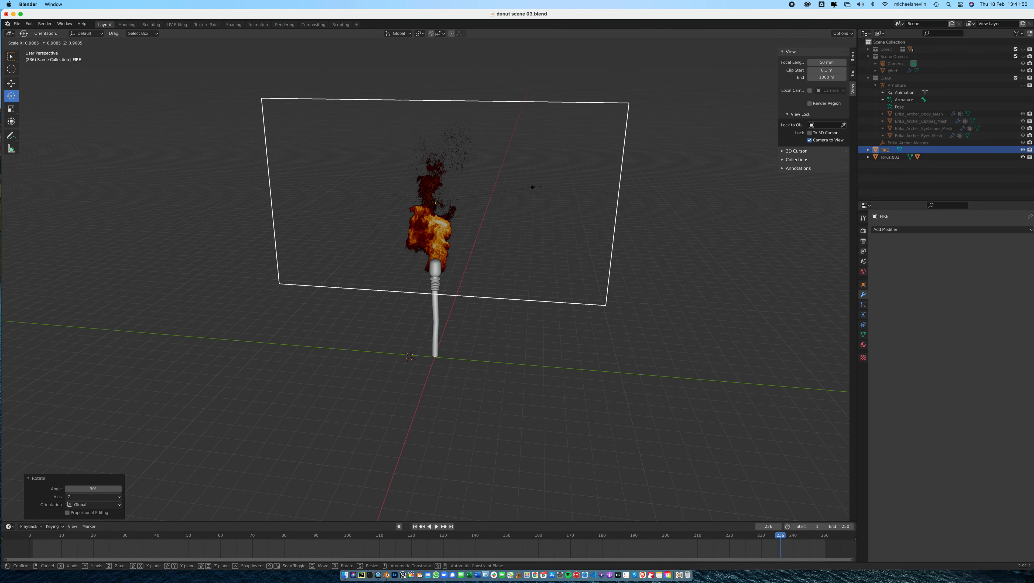
{"action": "left_click", "coordinate": [526, 192]}
{"action": "left_click", "coordinate": [12, 83]}
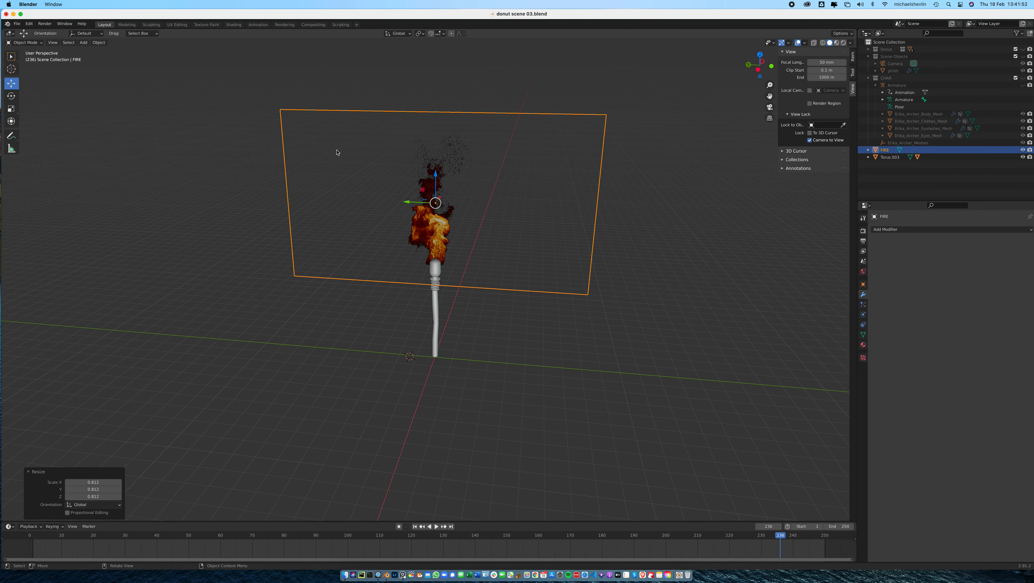
{"action": "left_click_drag", "start_coordinate": [436, 175], "coordinate": [433, 185]}
{"action": "middle_click_drag", "start_coordinate": [433, 185], "coordinate": [520, 206]}
{"action": "scroll", "coordinate": [516, 214], "scroll_direction": "up", "scroll_amount": 2}
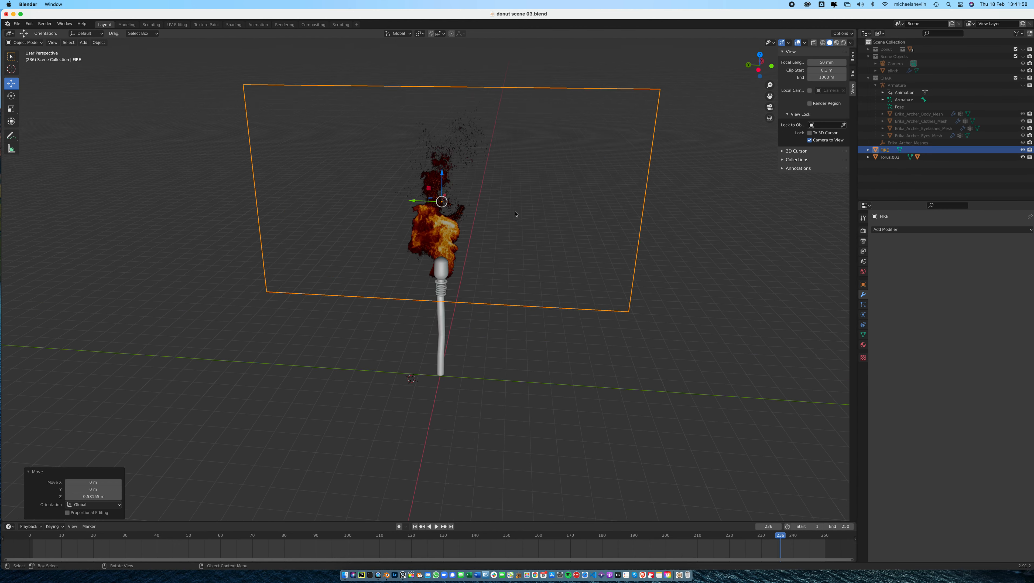
{"action": "scroll", "coordinate": [516, 214], "scroll_direction": "up", "scroll_amount": 2}
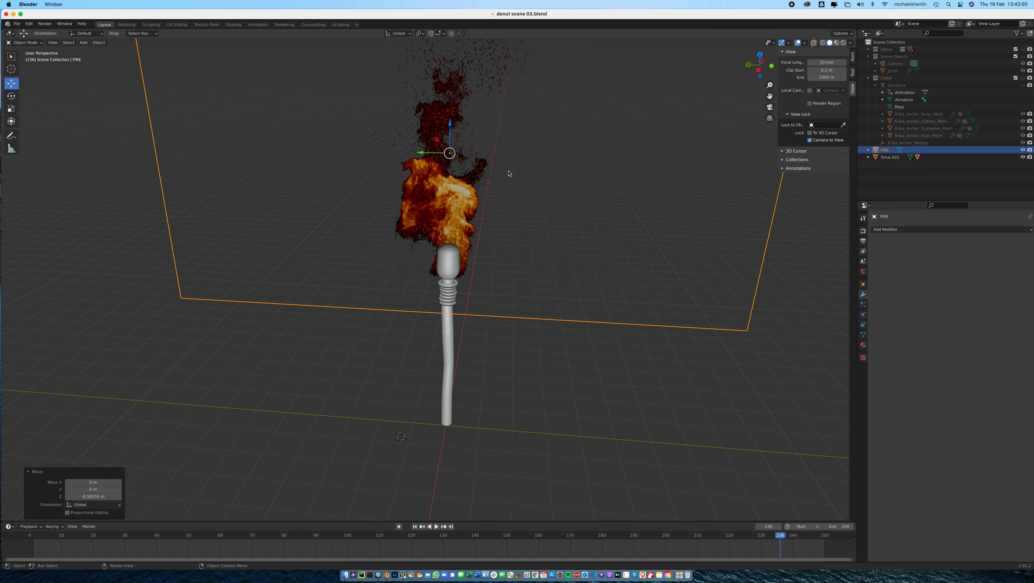
{"action": "left_click", "coordinate": [446, 350]}
{"action": "mouse_move", "coordinate": [420, 294]}
{"action": "left_mouse_down"}
{"action": "mouse_move", "coordinate": [375, 297]}
{"action": "mouse_move", "coordinate": [427, 294]}
{"action": "left_mouse_up"}
{"action": "key", "text": "super+z"}
Parent the fire plane to the torch head using the Vertex parenting type.
{"action": "left_click", "coordinate": [449, 259]}
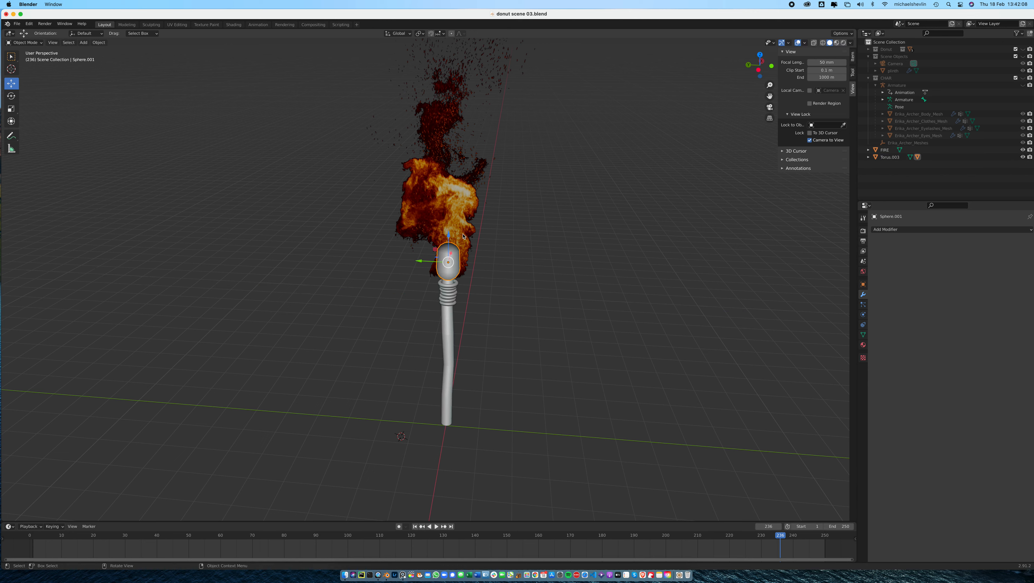
{"action": "left_click", "coordinate": [456, 216]}
{"action": "left_click", "coordinate": [455, 261], "text": "shift"}
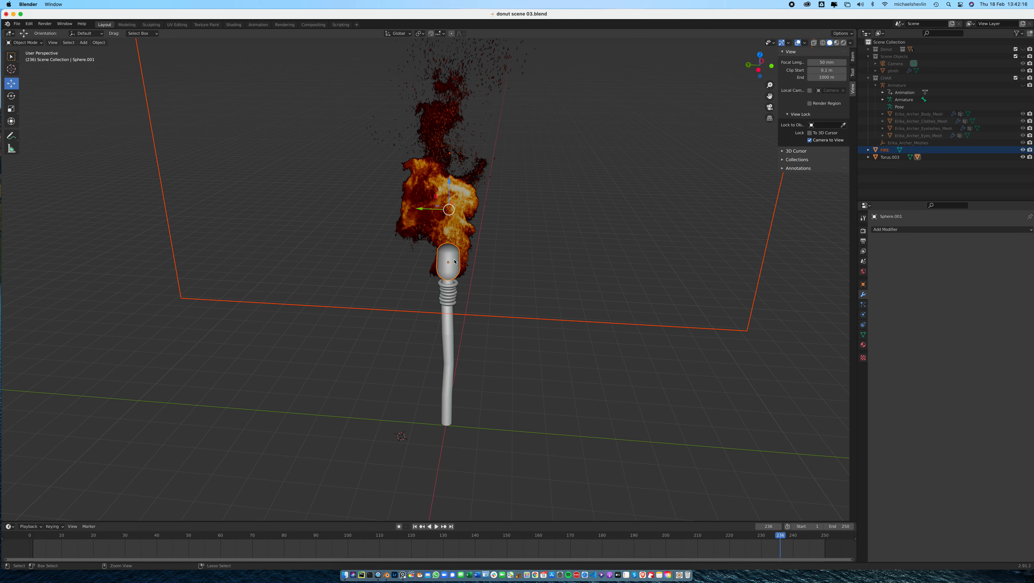
{"action": "key", "text": "ctrl+p"}
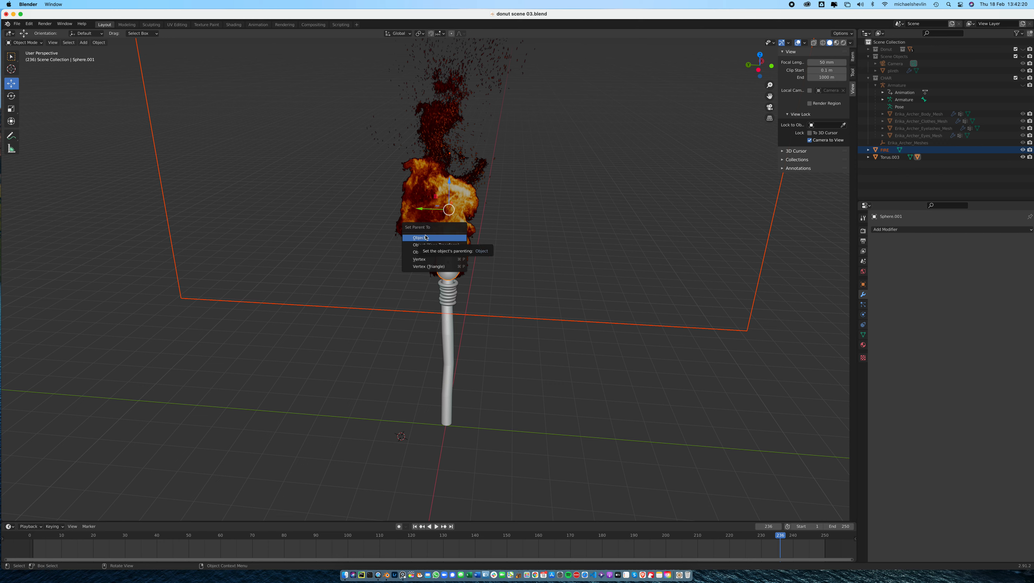
{"action": "left_click", "coordinate": [424, 260]}
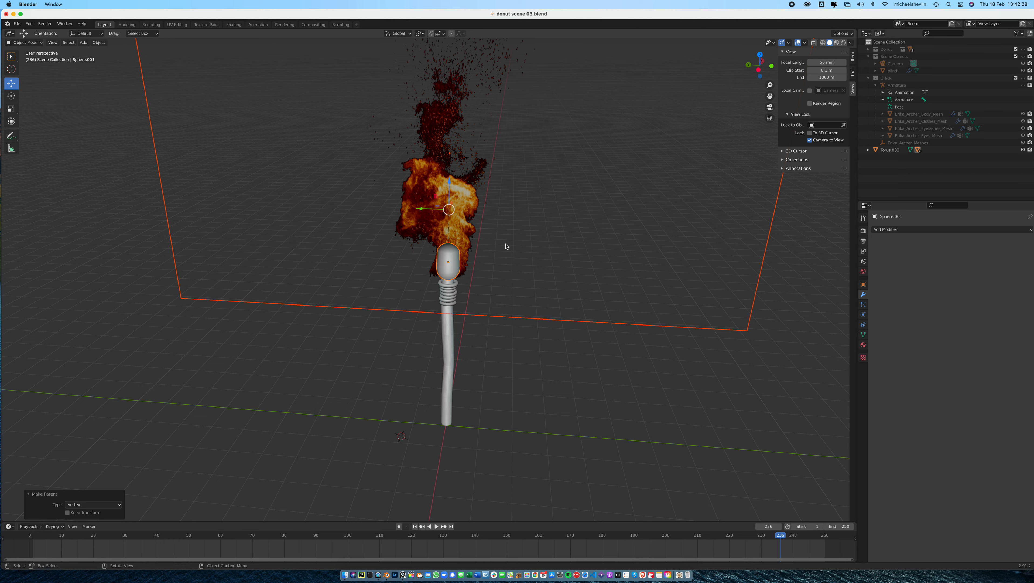
Add a point light to the scene.
{"action": "left_click", "coordinate": [84, 42]}
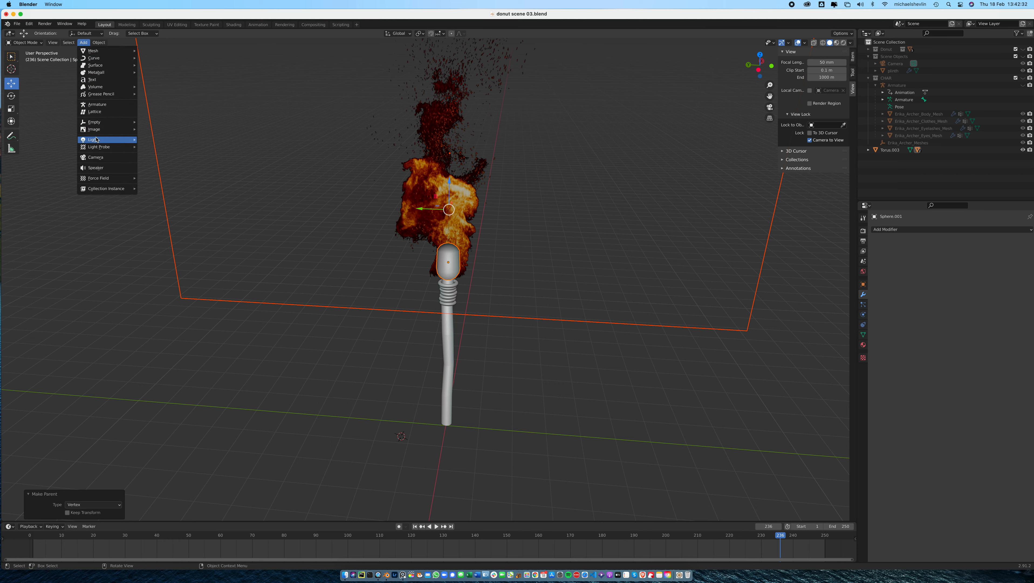
{"action": "mouse_move", "coordinate": [93, 139]}
{"action": "left_click", "coordinate": [152, 139]}
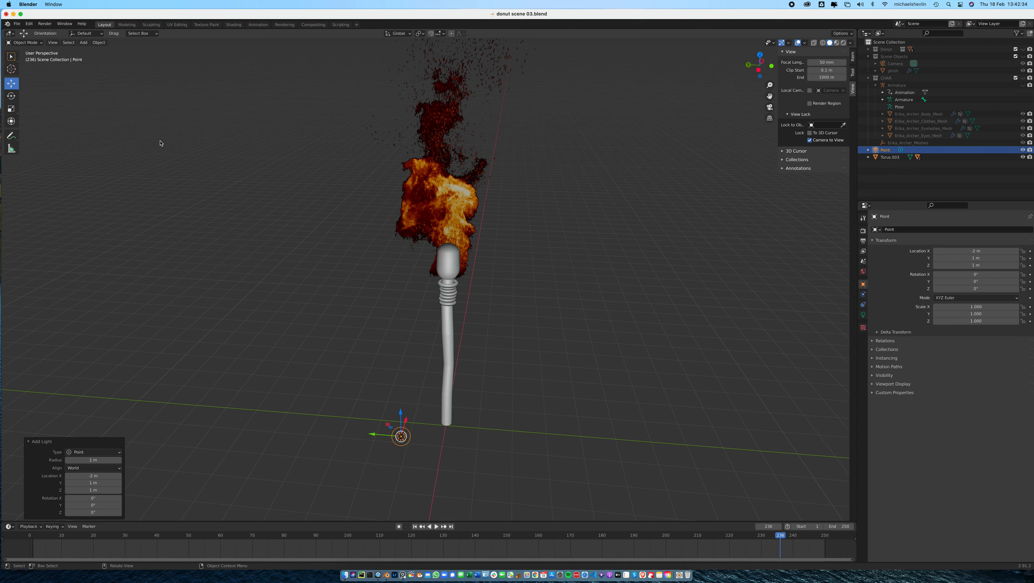
Snap the point light onto the torch head with Selection to Active, keeping the head as the active object.
{"action": "left_click", "coordinate": [456, 254], "text": "shift"}
{"action": "key", "text": "q"}
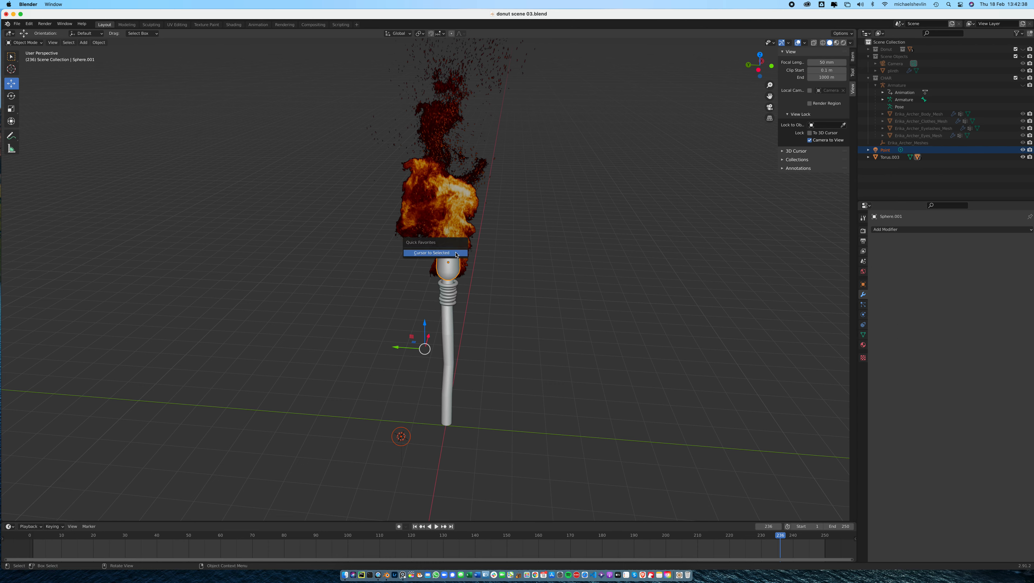
{"action": "left_click", "coordinate": [456, 253]}
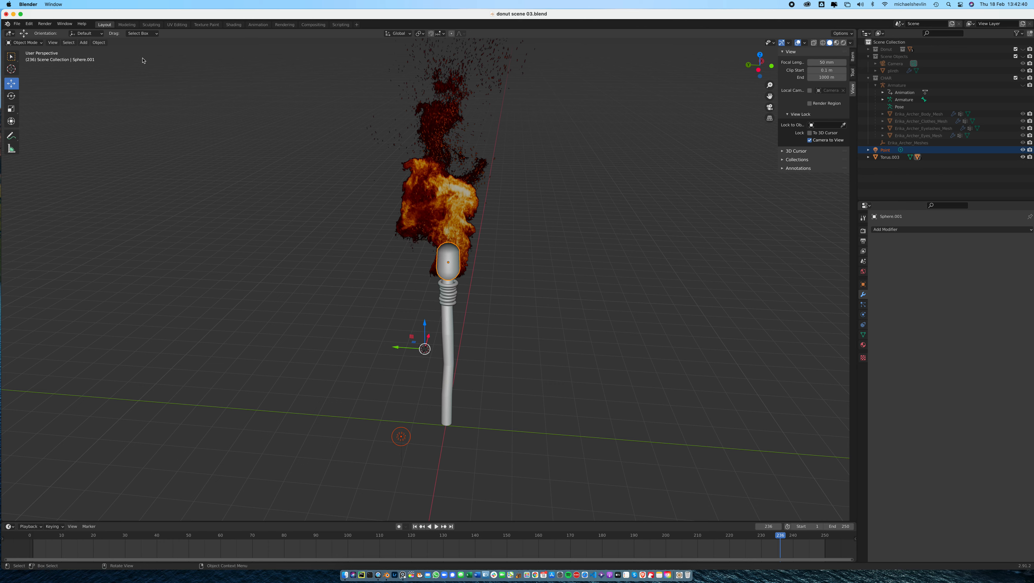
{"action": "left_click", "coordinate": [99, 43]}
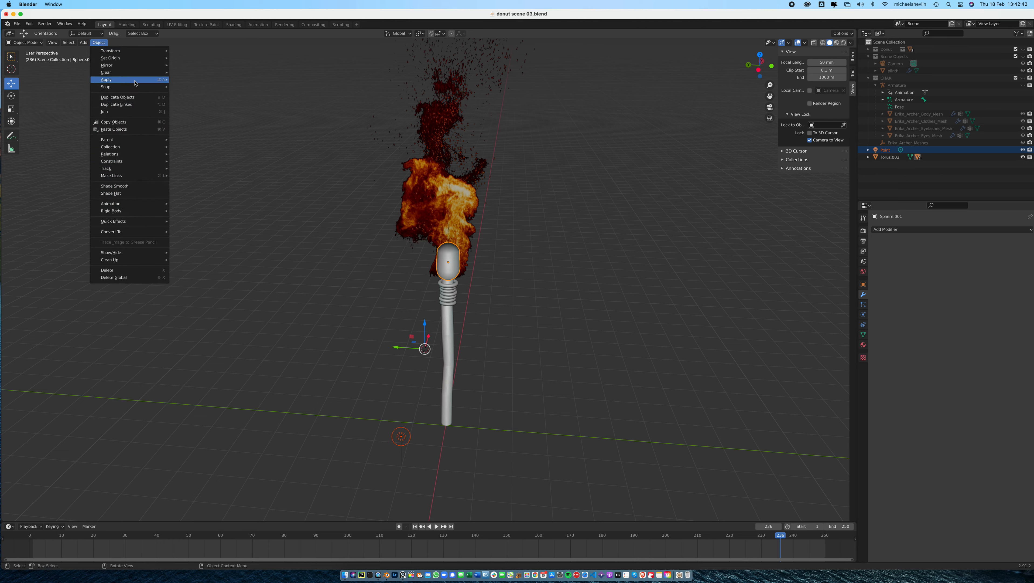
{"action": "mouse_move", "coordinate": [134, 86]}
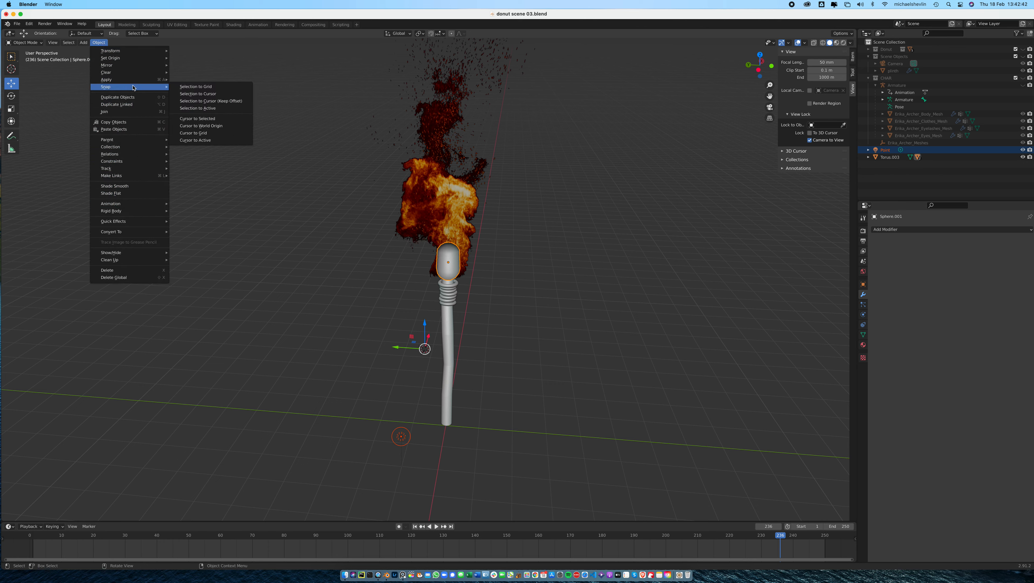
{"action": "right_click", "coordinate": [216, 109]}
{"action": "key", "text": "Escape"}
{"action": "left_click", "coordinate": [216, 108]}
{"action": "middle_click_drag", "start_coordinate": [443, 249], "coordinate": [342, 253]}
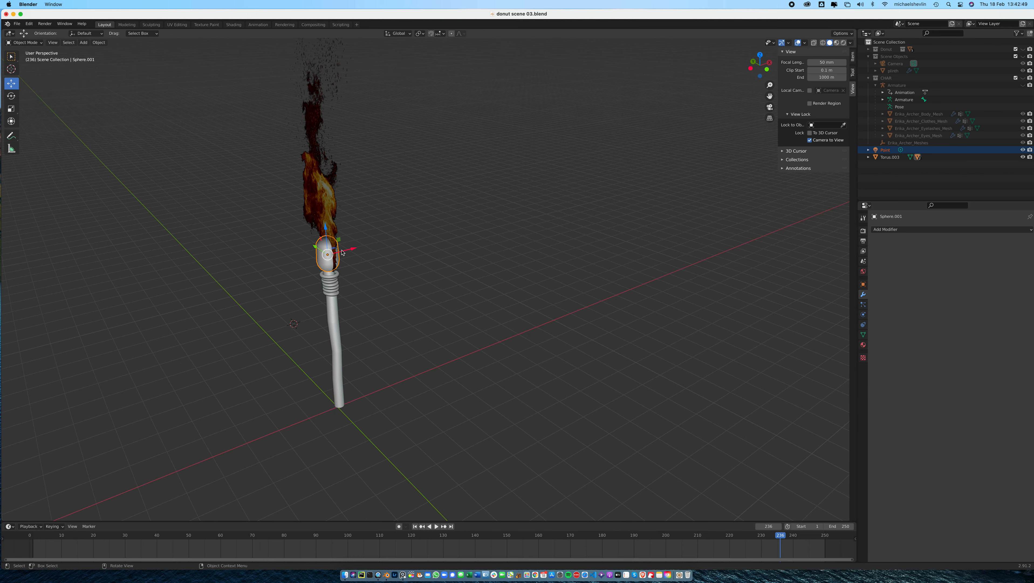
Move the point light just above the torch head, in front of the flames, to about X -0.22 m and Z 6 m.
{"action": "left_click", "coordinate": [355, 252]}
{"action": "left_click", "coordinate": [885, 149]}
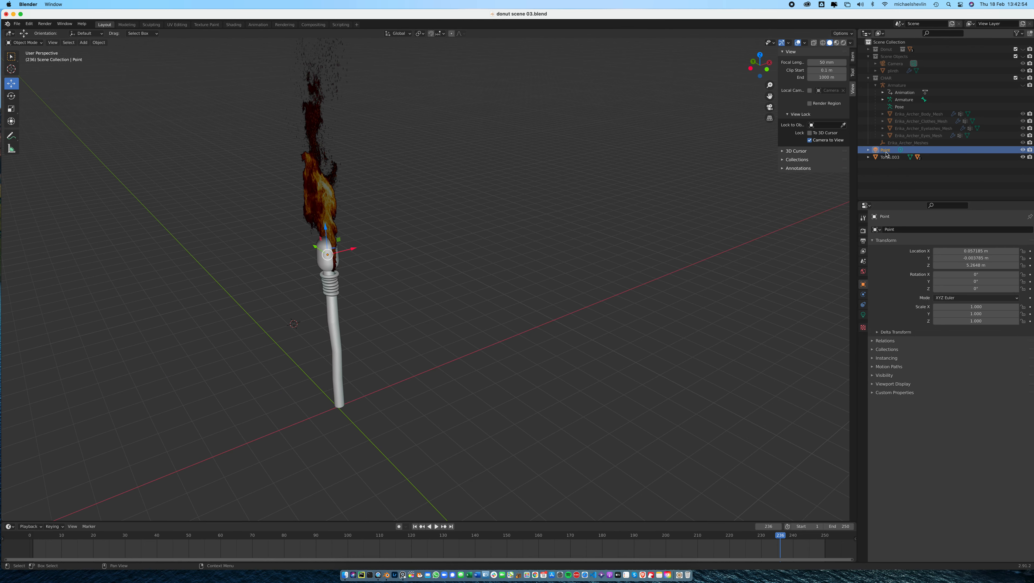
{"action": "left_click_drag", "start_coordinate": [353, 250], "coordinate": [300, 196]}
{"action": "middle_click_drag", "start_coordinate": [325, 219], "coordinate": [378, 228]}
{"action": "mouse_move", "coordinate": [386, 225]}
{"action": "left_mouse_down"}
{"action": "mouse_move", "coordinate": [407, 215]}
{"action": "mouse_move", "coordinate": [382, 223]}
{"action": "left_mouse_up"}
Parent the point light to the torch head using the Vertex parenting type.
{"action": "left_click", "coordinate": [391, 254]}
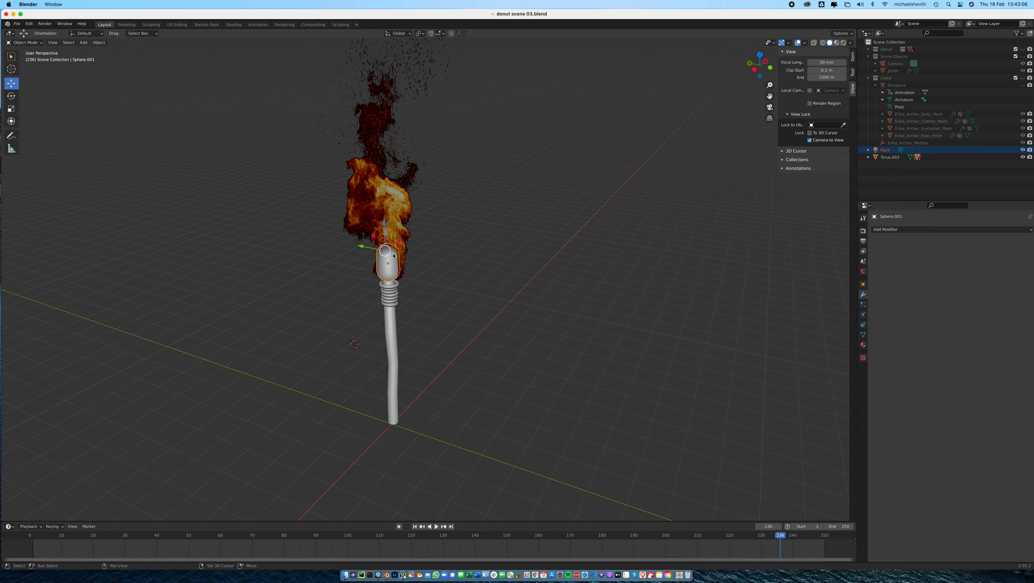
{"action": "key", "text": "ctrl+p"}
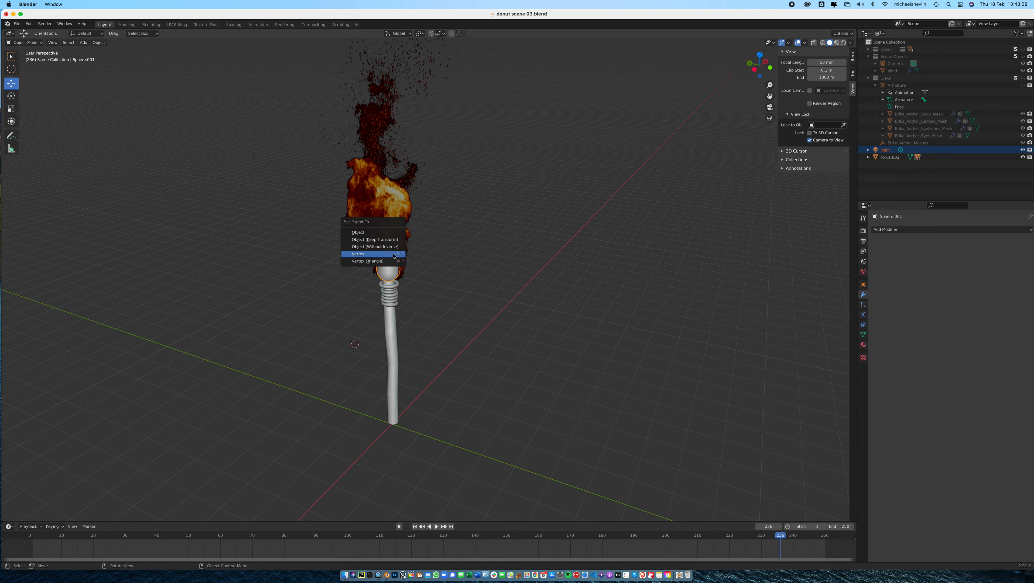
{"action": "left_click", "coordinate": [394, 254]}
{"action": "left_click", "coordinate": [460, 231]}
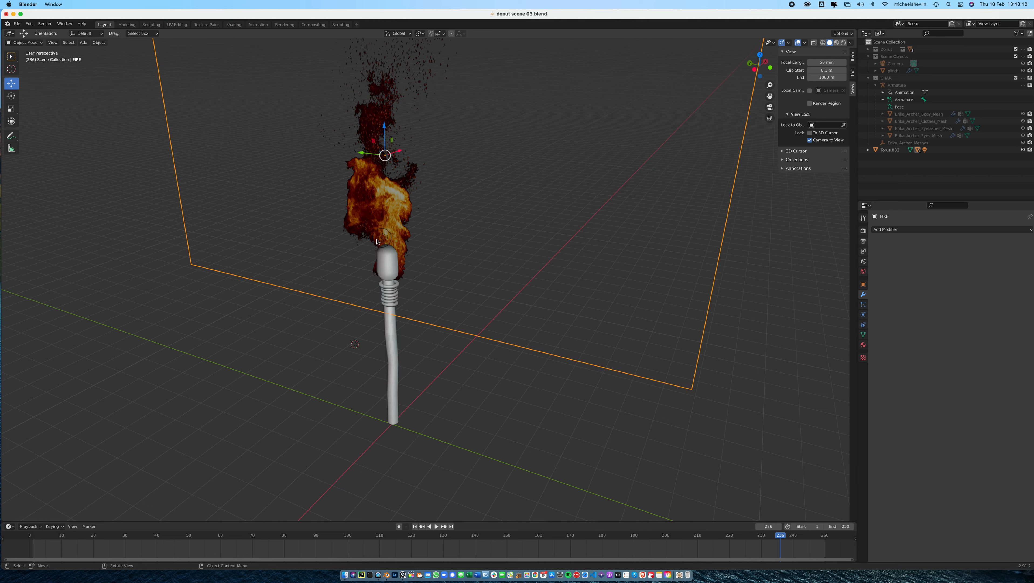
{"action": "left_click", "coordinate": [378, 242]}
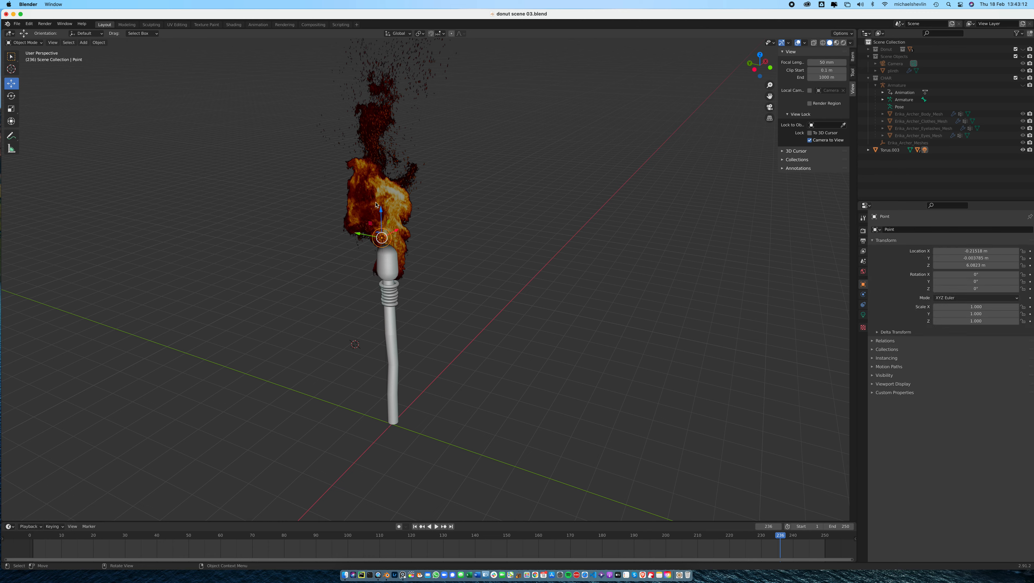
Unhide the archer character's collection beside the torch and go back to frame 234.
{"action": "left_click", "coordinate": [389, 342]}
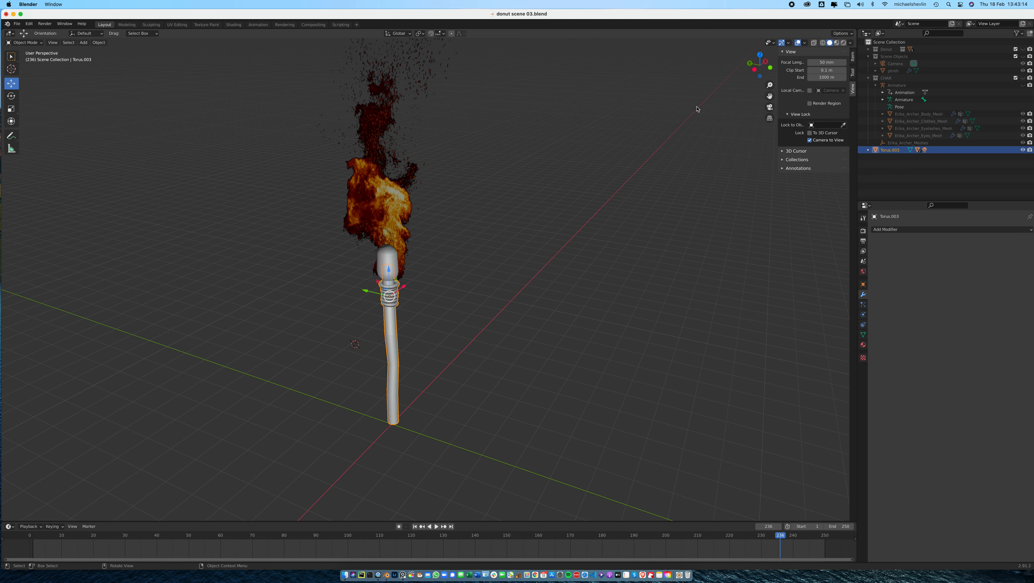
{"action": "left_click", "coordinate": [1023, 78]}
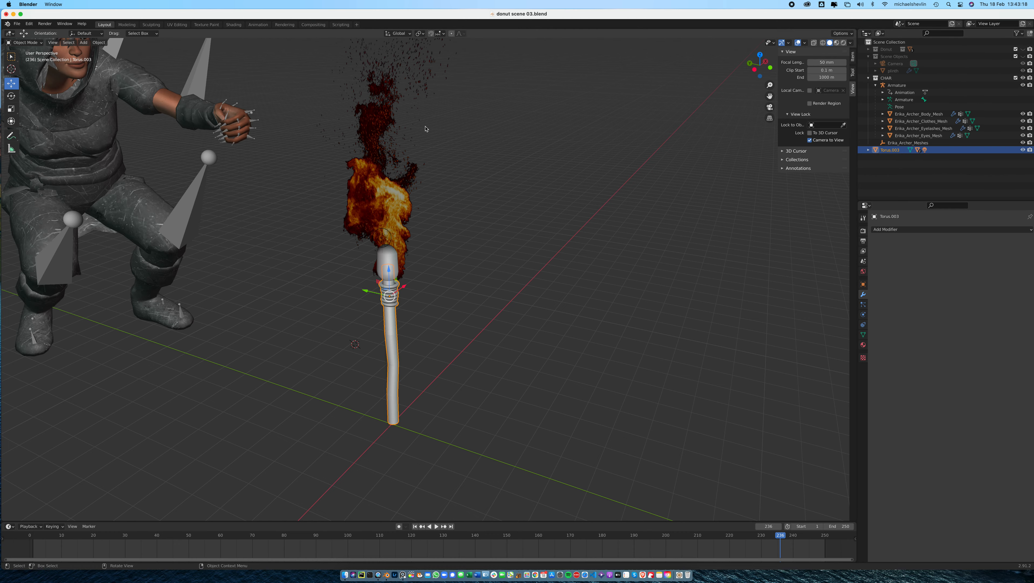
{"action": "scroll", "coordinate": [295, 175], "scroll_direction": "down", "scroll_amount": 4}
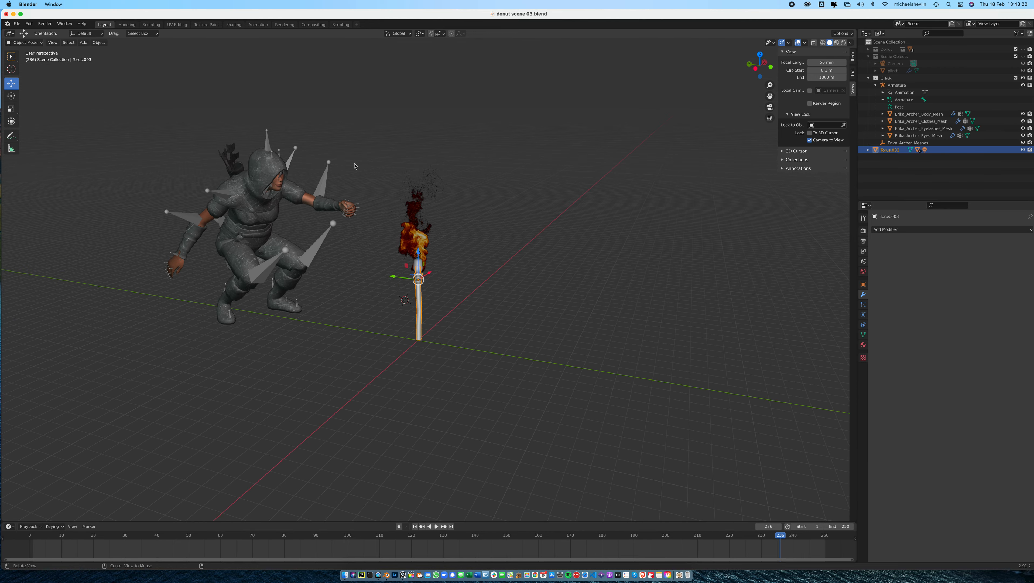
{"action": "key", "text": "Left"}
{"action": "key", "text": "Left"}
{"action": "scroll", "coordinate": [356, 168], "scroll_direction": "up", "scroll_amount": 2}
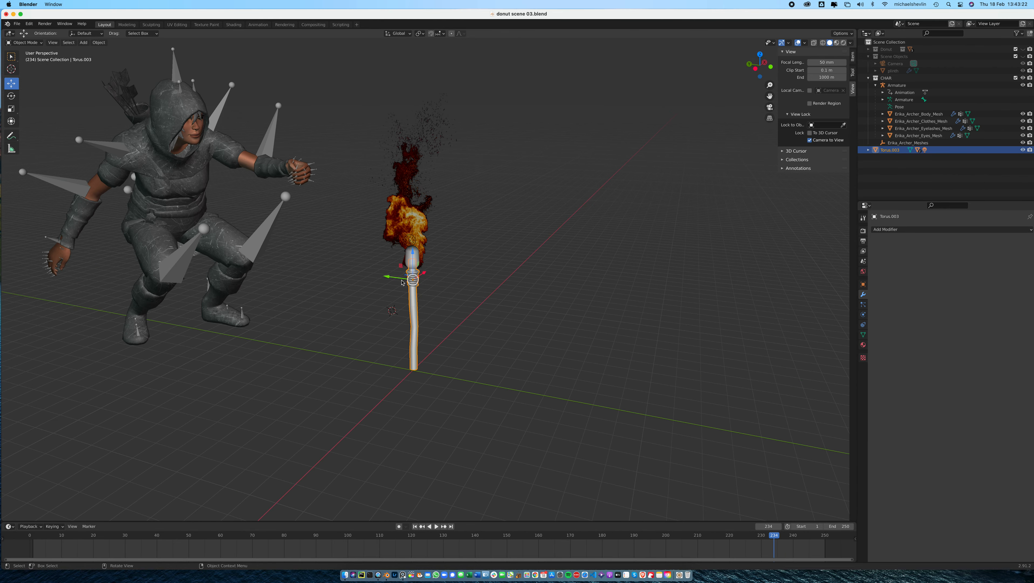
{"action": "left_click", "coordinate": [452, 304]}
{"action": "left_click", "coordinate": [413, 311]}
{"action": "left_click", "coordinate": [313, 165]}
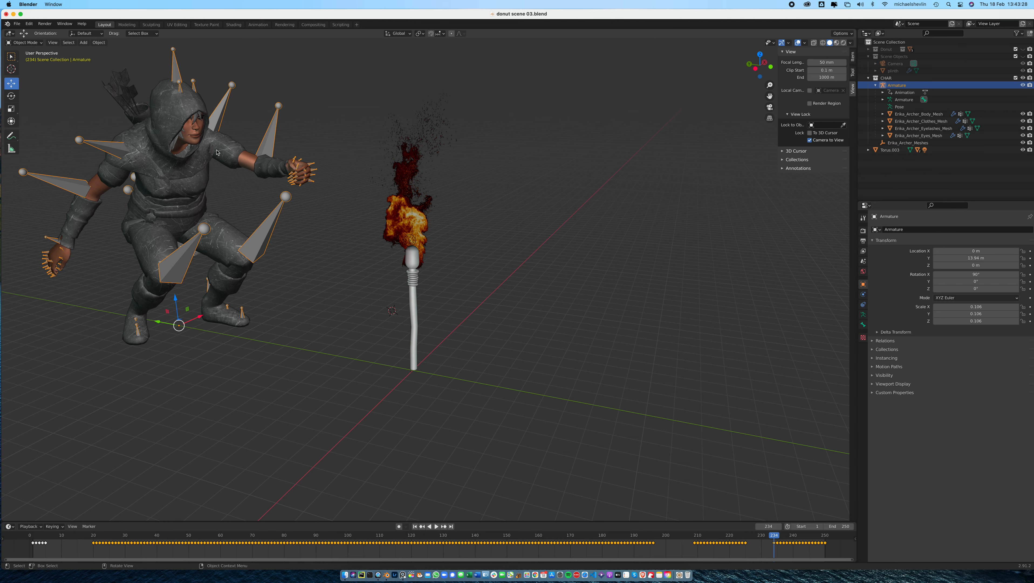
{"action": "left_click", "coordinate": [227, 152]}
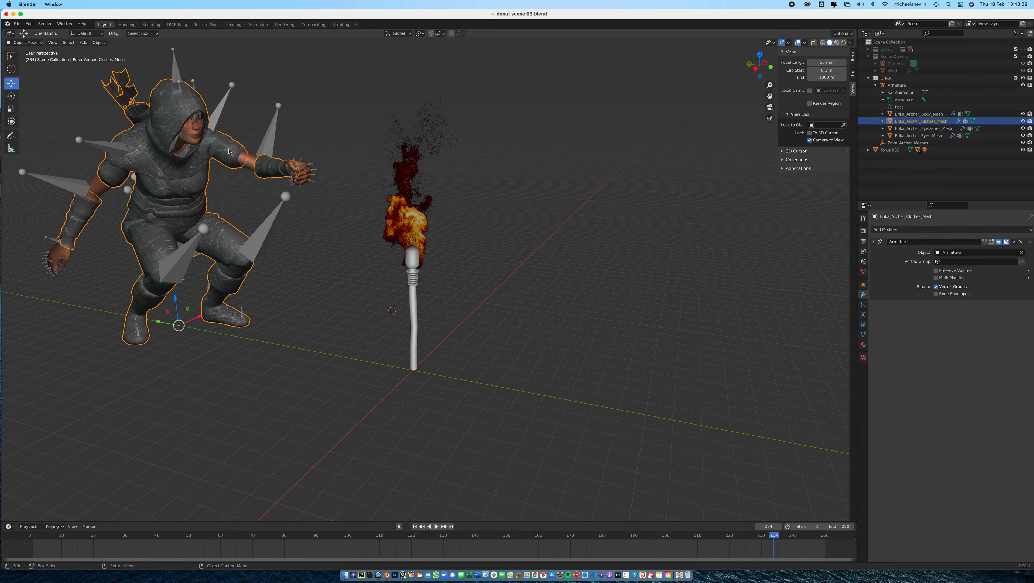
{"action": "left_click", "coordinate": [311, 172]}
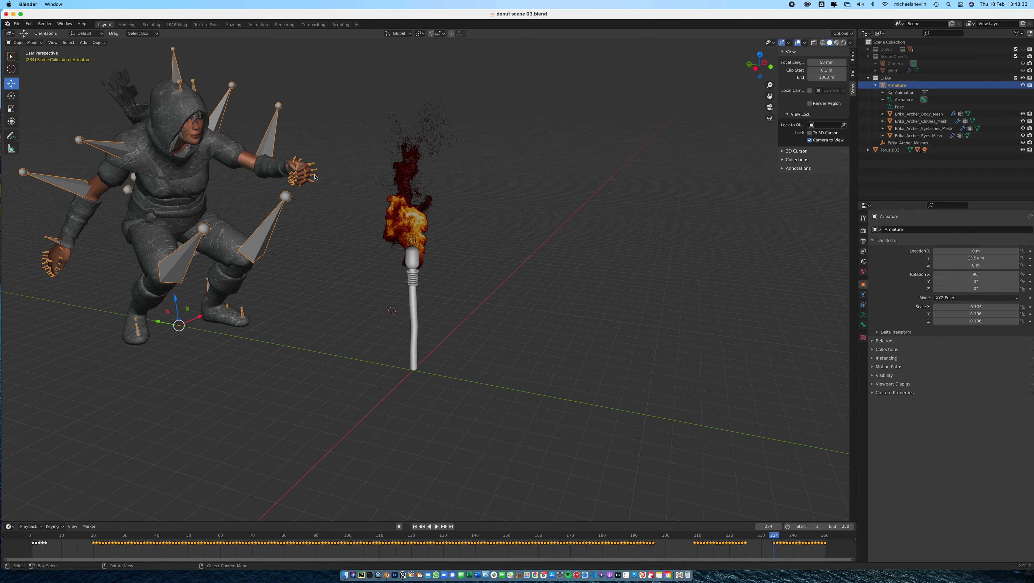
Add a Child Of object constraint to the torch handle.
{"action": "left_click", "coordinate": [415, 302]}
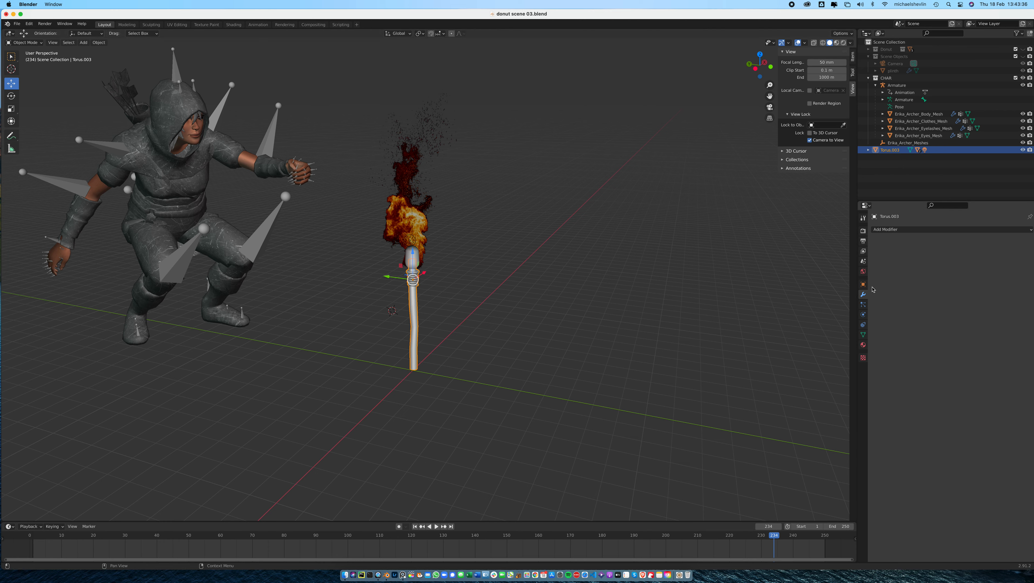
{"action": "left_click", "coordinate": [864, 325]}
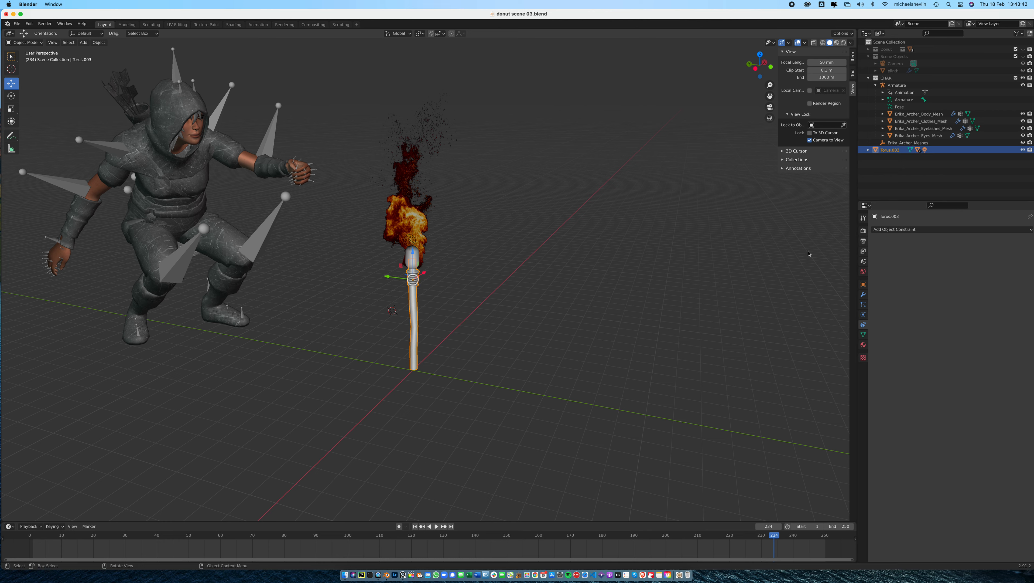
{"action": "left_click", "coordinate": [1021, 231]}
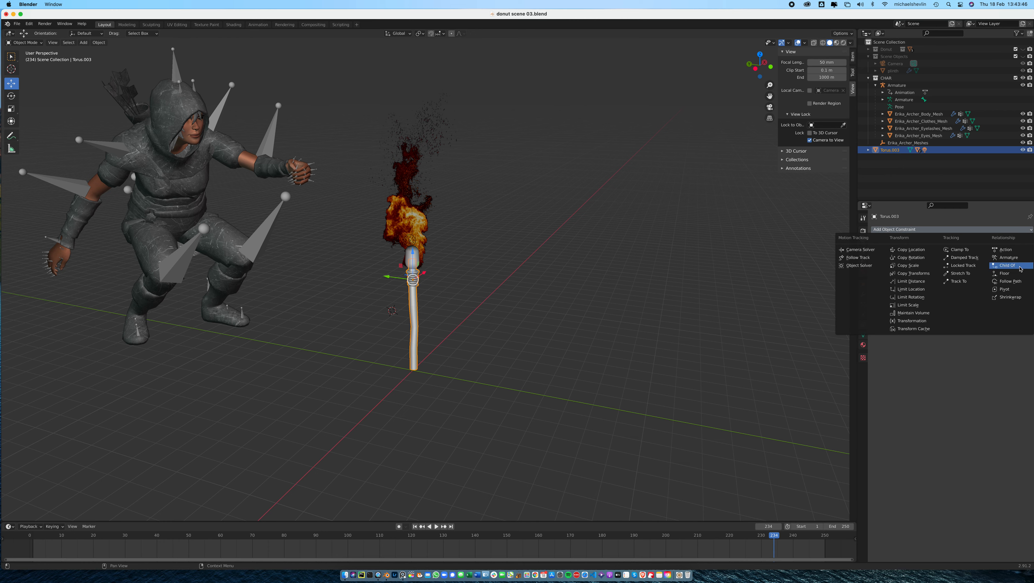
{"action": "left_click", "coordinate": [1014, 266]}
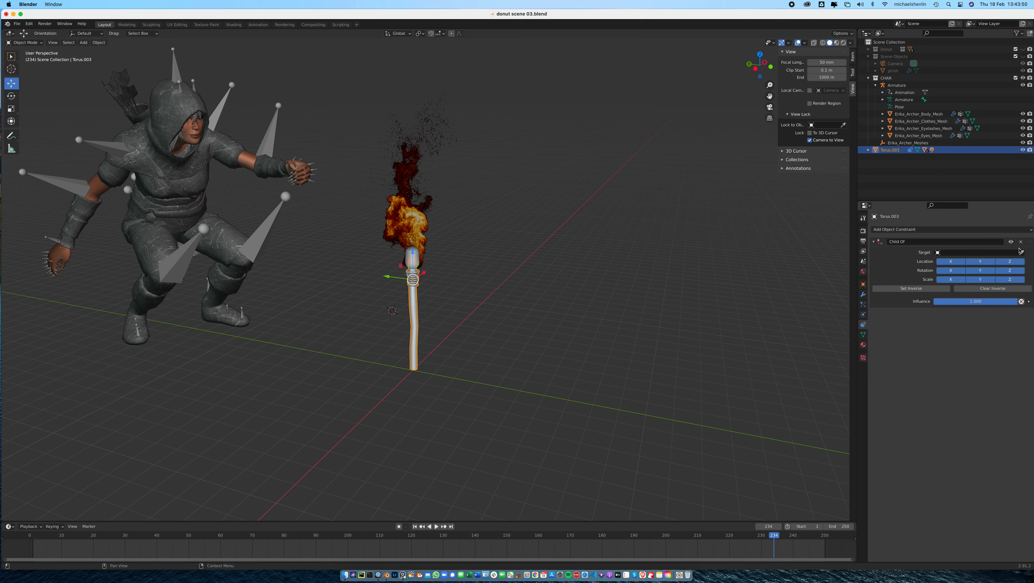
Set the Child Of constraint's target to the archer's Armature and its bone to LeftHand.
{"action": "left_click", "coordinate": [1021, 252]}
{"action": "left_click", "coordinate": [312, 160]}
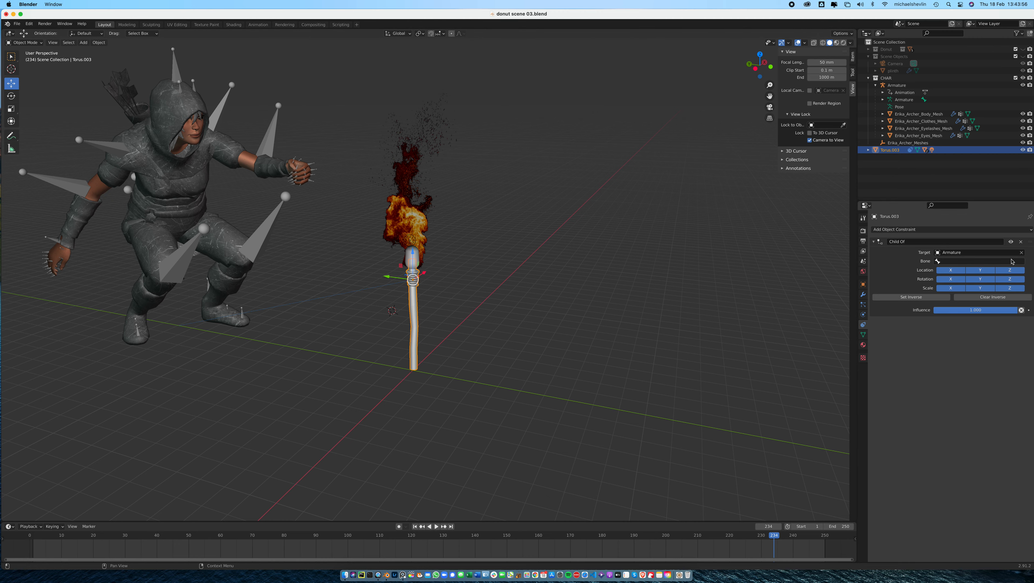
{"action": "left_click", "coordinate": [1012, 261]}
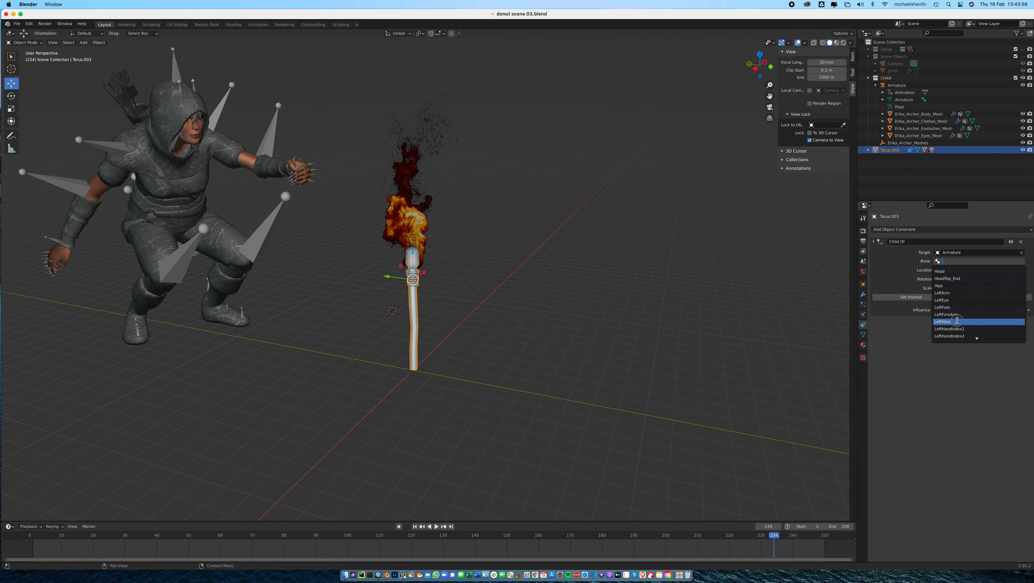
{"action": "left_click", "coordinate": [957, 320]}
{"action": "scroll", "coordinate": [467, 89], "scroll_direction": "down", "scroll_amount": 4}
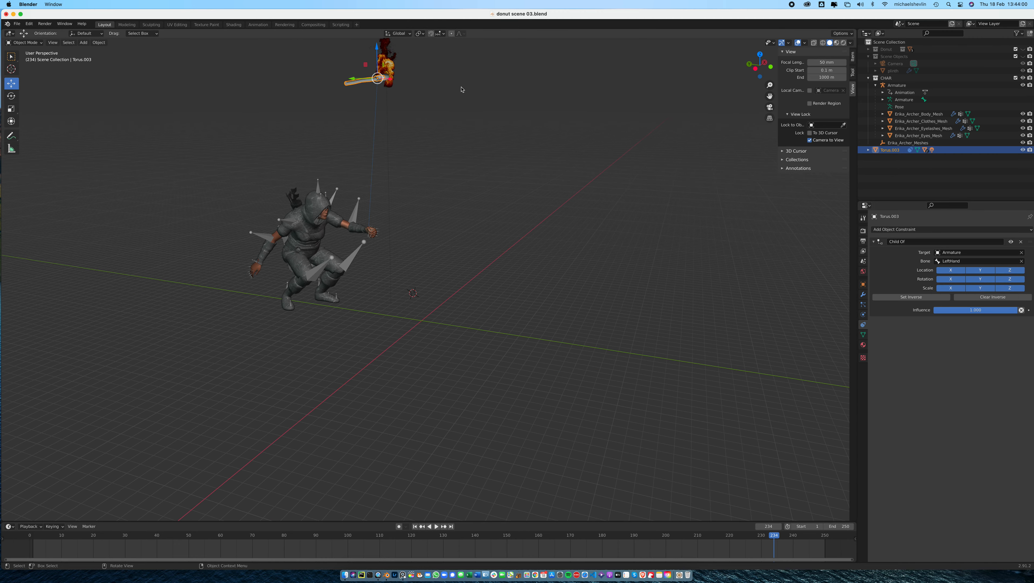
Lower the torch about 14.85 m along Z to the archer's hand height, checking its placement in wireframe front view.
{"action": "middle_click_drag", "start_coordinate": [483, 171], "coordinate": [406, 111]}
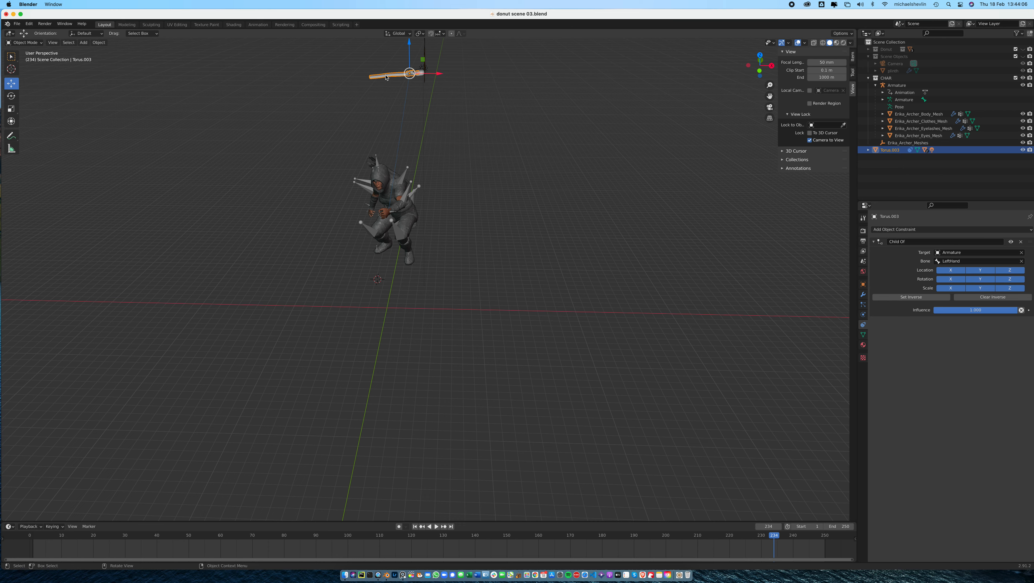
{"action": "left_click_drag", "start_coordinate": [409, 40], "coordinate": [411, 184]}
{"action": "left_click", "coordinate": [823, 42]}
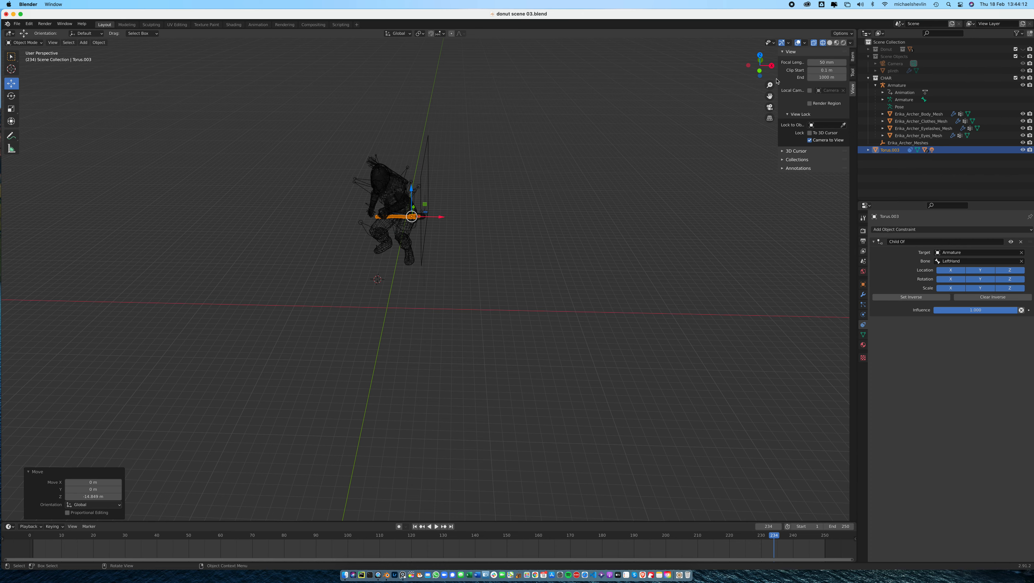
{"action": "left_click", "coordinate": [761, 69]}
{"action": "scroll", "coordinate": [486, 214], "scroll_direction": "up", "scroll_amount": 8}
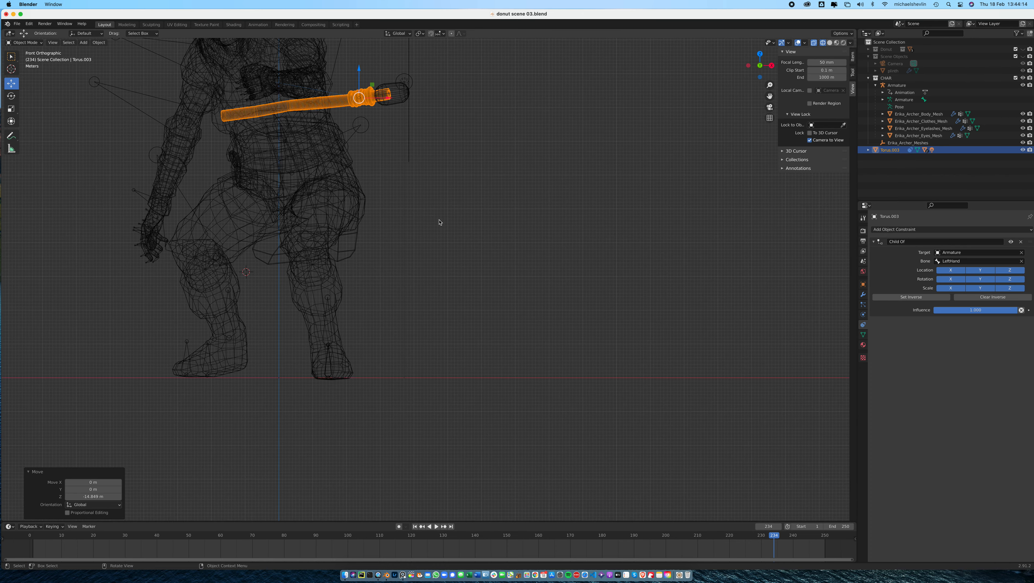
{"action": "middle_click_drag", "start_coordinate": [552, 317], "coordinate": [560, 331], "text": "shift"}
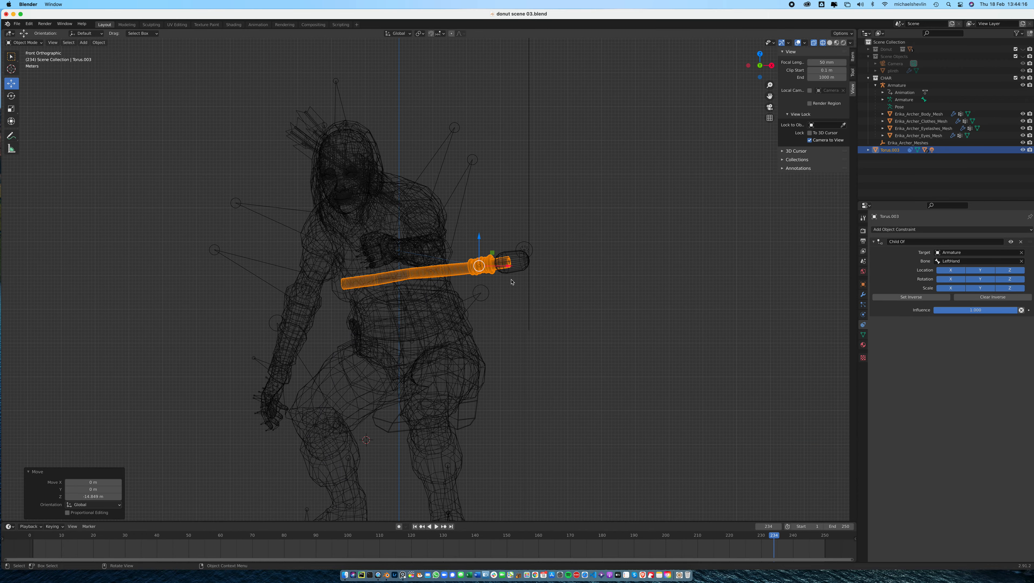
In solid shading, raise the torch about 1.12 m and rotate it about 79° in the front view to stand upright.
{"action": "left_click", "coordinate": [830, 42]}
{"action": "left_click_drag", "start_coordinate": [492, 252], "coordinate": [489, 221]}
{"action": "key", "text": "r"}
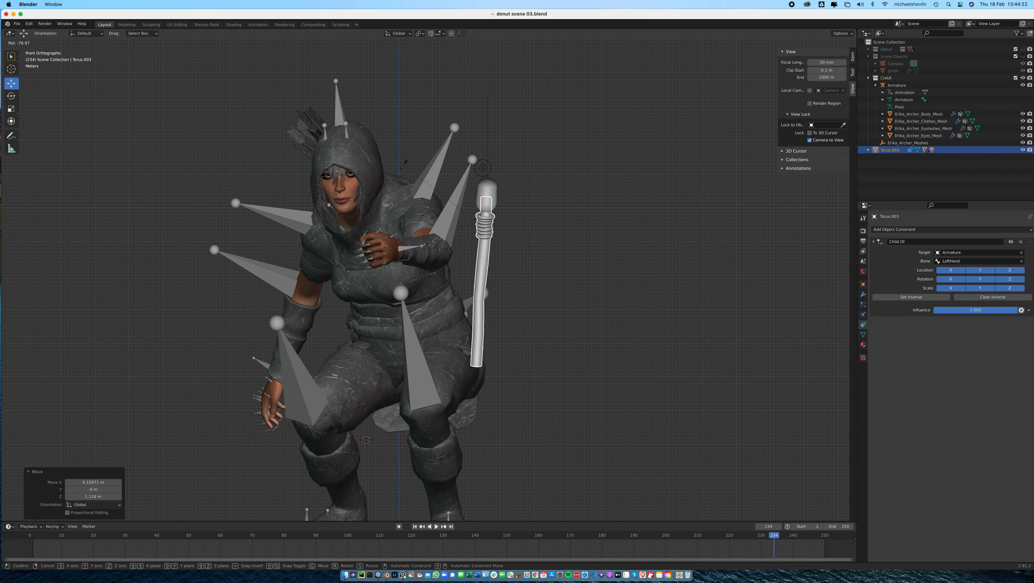
{"action": "left_click", "coordinate": [447, 221]}
Line up the torch handle with the archer's left hand in front view and scale the torch up about 1.25 times.
{"action": "key", "text": "g"}
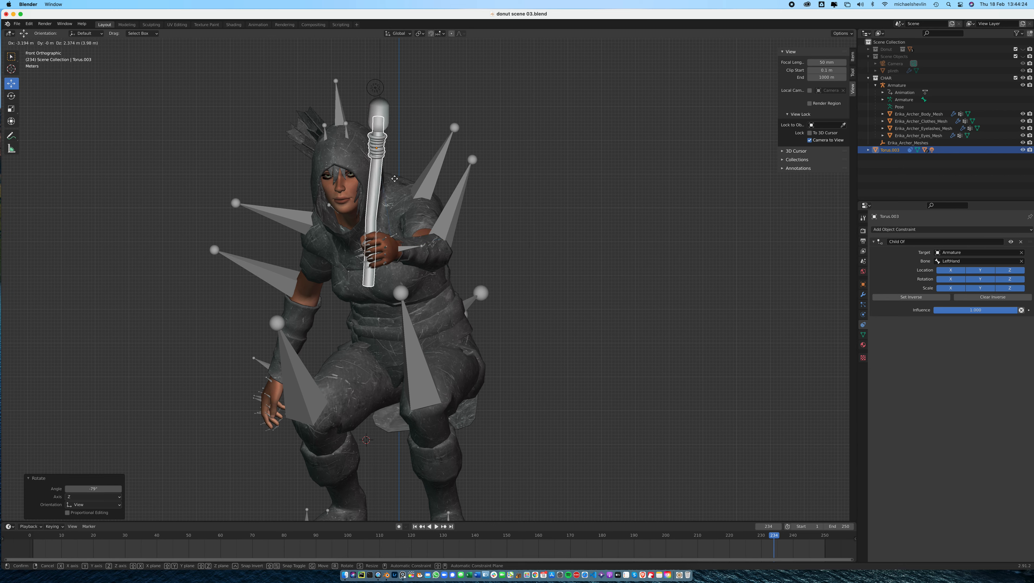
{"action": "left_click", "coordinate": [383, 197]}
{"action": "key", "text": "s"}
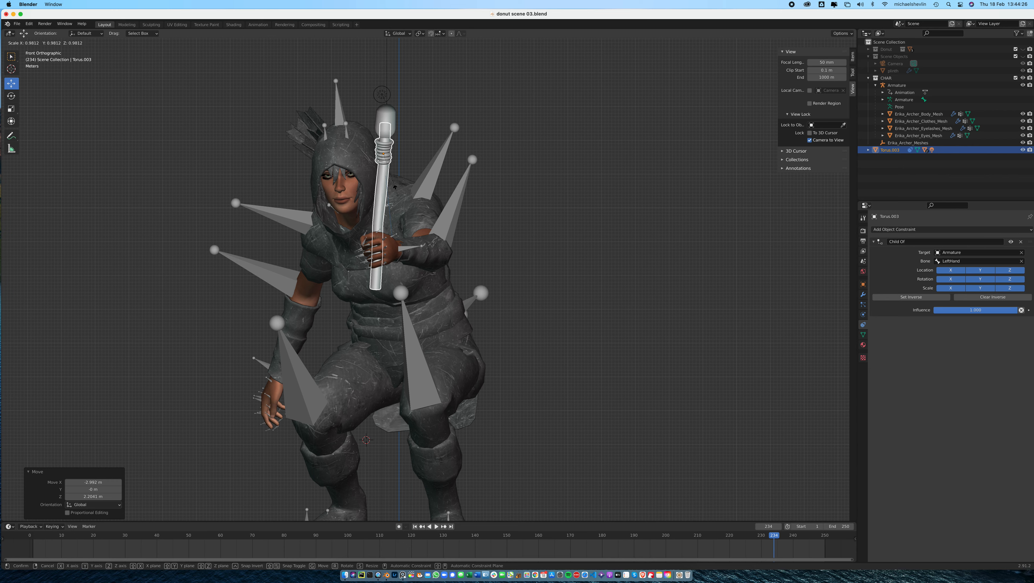
{"action": "left_click", "coordinate": [393, 199]}
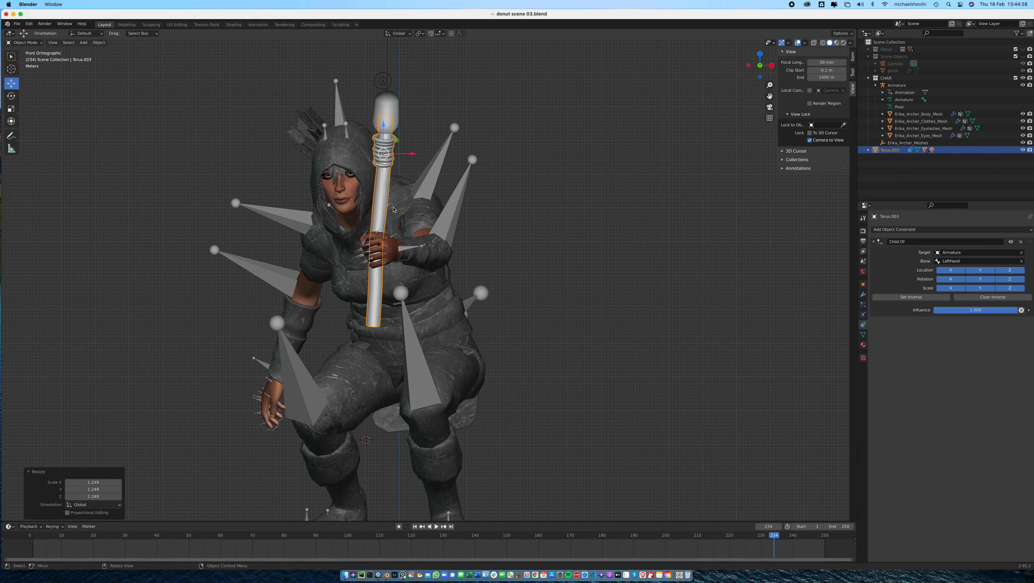
{"action": "key", "text": "g"}
{"action": "left_click", "coordinate": [390, 211]}
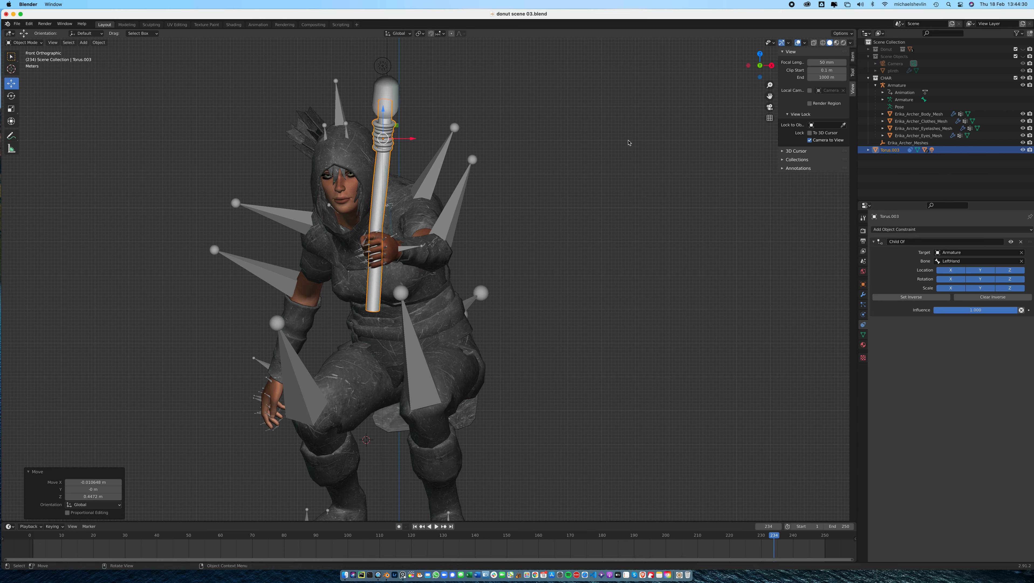
In side view, move the torch forward about 1.36 m along Y and slightly down into the archer's left-hand grip.
{"action": "left_click", "coordinate": [749, 65]}
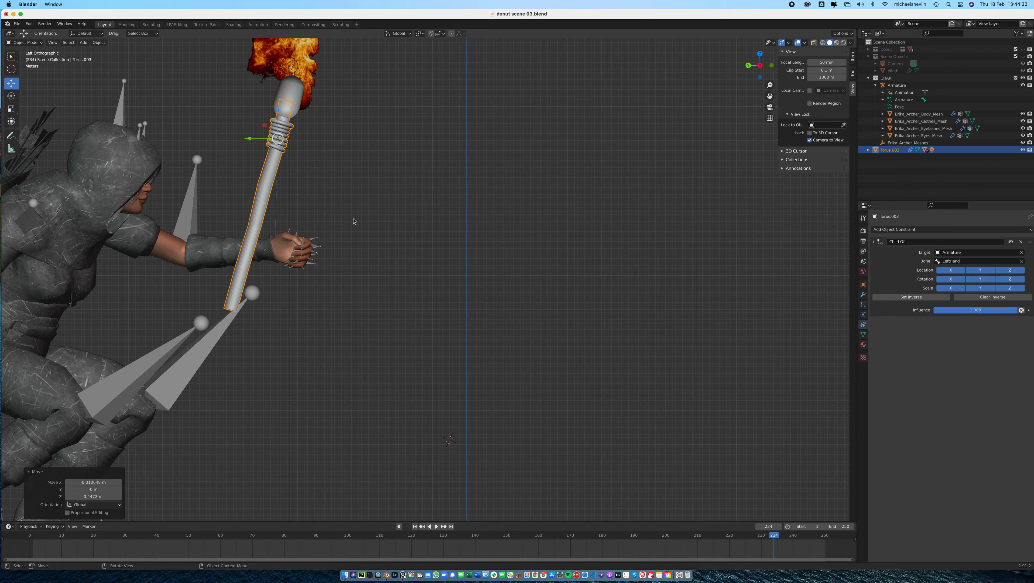
{"action": "key", "text": "g"}
{"action": "left_click", "coordinate": [401, 224]}
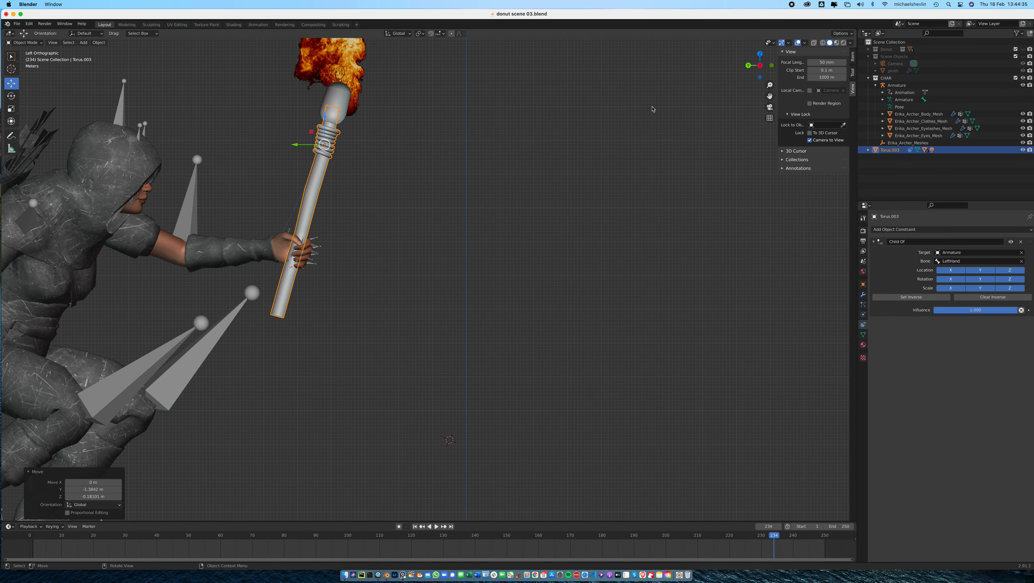
Rotate the torch about 2.8° around the global Y axis to follow the grip of the left hand.
{"action": "left_click", "coordinate": [771, 65]}
{"action": "middle_click_drag", "start_coordinate": [435, 243], "coordinate": [468, 262]}
{"action": "scroll", "coordinate": [465, 260], "scroll_direction": "up", "scroll_amount": 5}
{"action": "left_click_drag", "start_coordinate": [468, 260], "coordinate": [401, 233], "text": "alt"}
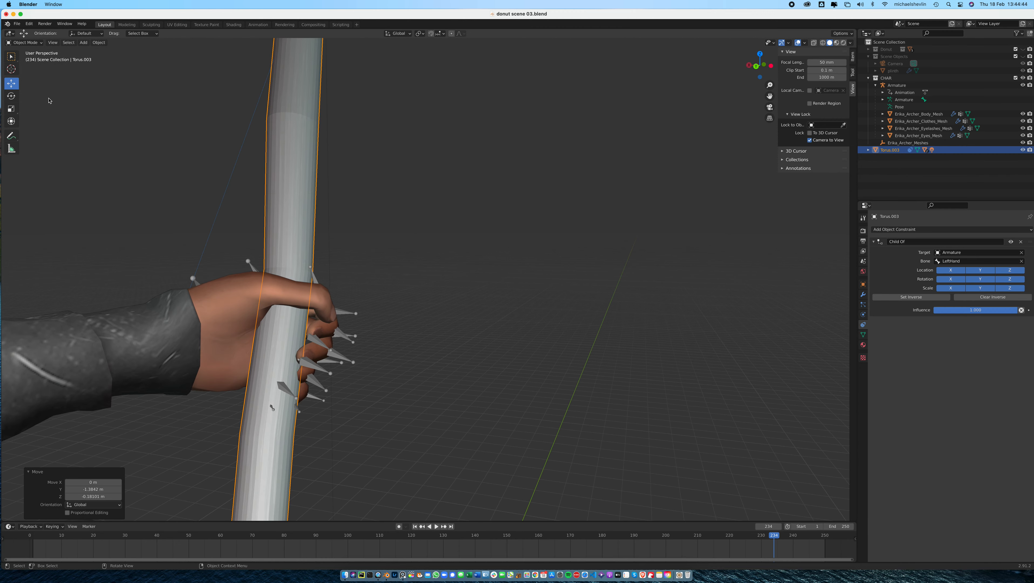
{"action": "left_click", "coordinate": [11, 95]}
{"action": "scroll", "coordinate": [358, 124], "scroll_direction": "down", "scroll_amount": 3}
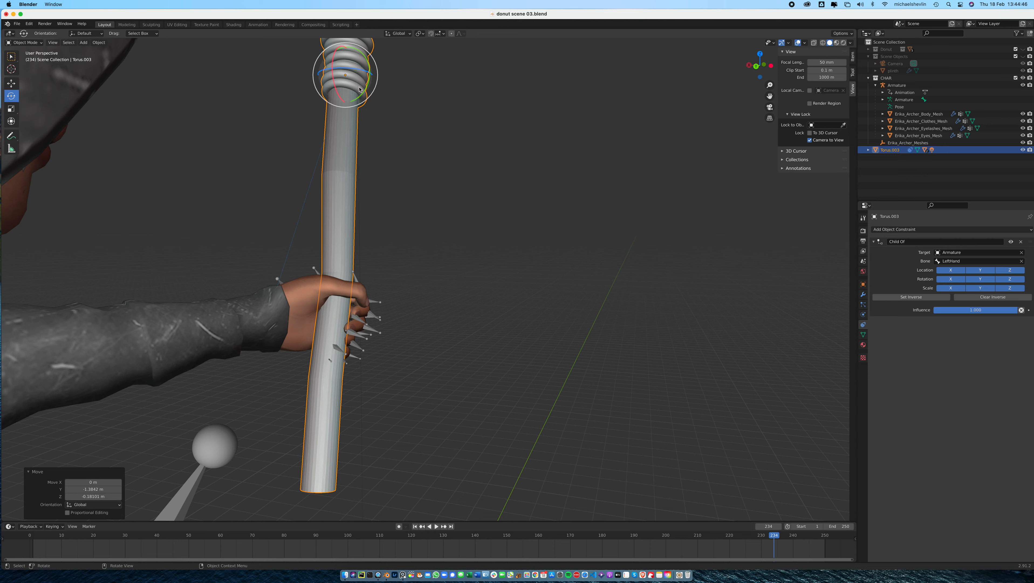
{"action": "left_click_drag", "start_coordinate": [365, 85], "coordinate": [431, 134]}
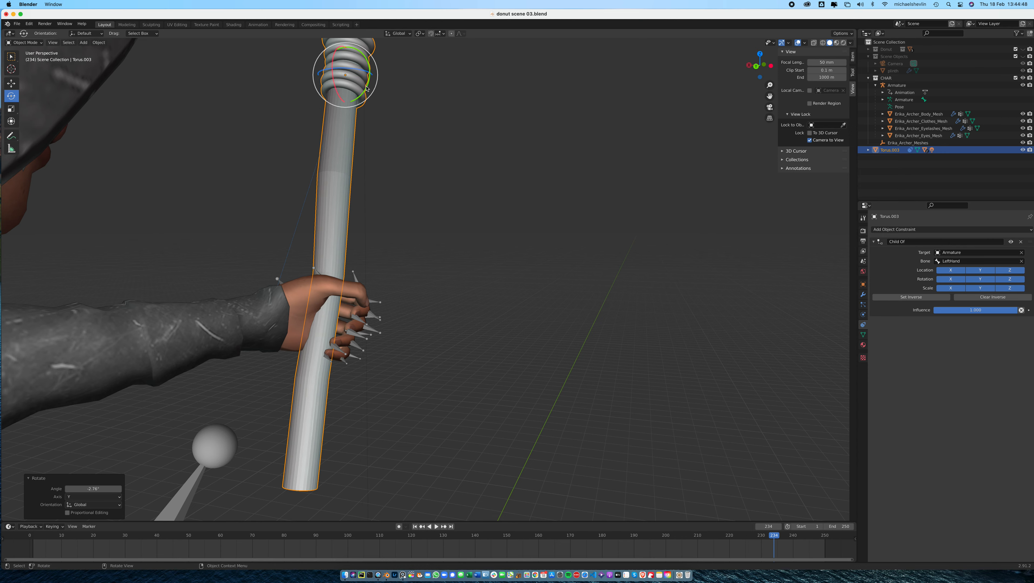
Shift the torch about 0.12 m along X so the handle sits inside the closed fingers of the hand.
{"action": "left_click", "coordinate": [761, 67]}
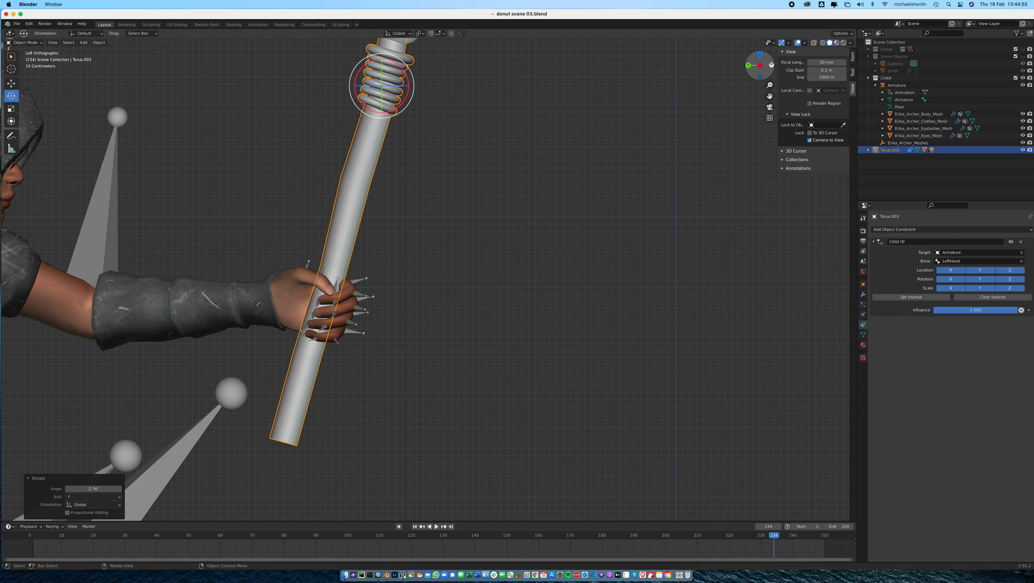
{"action": "key", "text": "g"}
{"action": "left_click", "coordinate": [544, 271]}
{"action": "middle_click_drag", "start_coordinate": [544, 271], "coordinate": [583, 284]}
{"action": "mouse_move", "coordinate": [528, 249]}
{"action": "middle_mouse_down"}
{"action": "mouse_move", "coordinate": [523, 241]}
{"action": "mouse_move", "coordinate": [534, 250]}
{"action": "middle_mouse_up"}
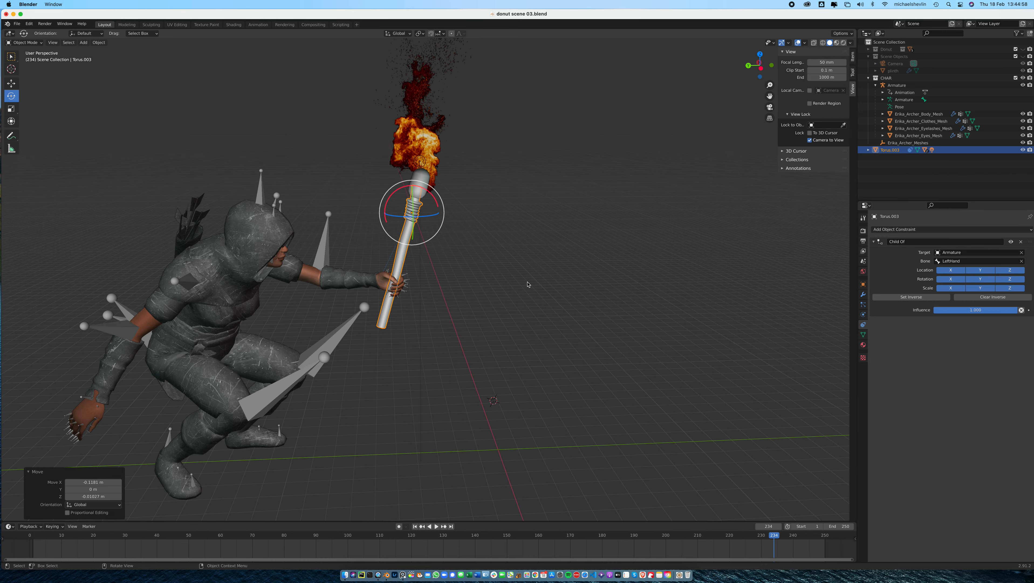
Frame the crouching archer and torch through the scene camera, and scrub the animation to frame 116.
{"action": "left_click", "coordinate": [770, 107]}
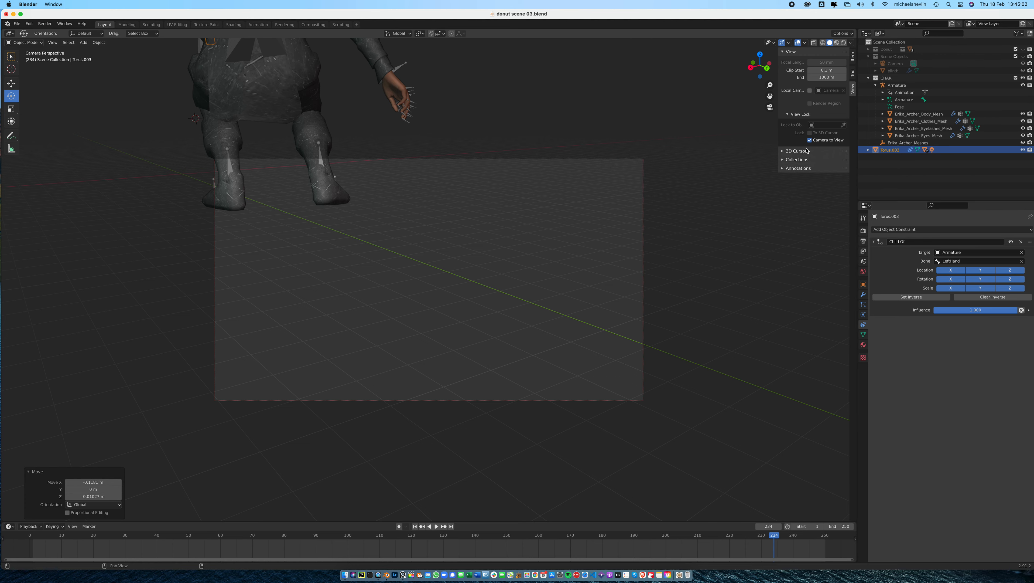
{"action": "middle_click_drag", "start_coordinate": [577, 215], "coordinate": [484, 208]}
{"action": "middle_click_drag", "start_coordinate": [567, 180], "coordinate": [470, 274]}
{"action": "scroll", "coordinate": [465, 295], "scroll_direction": "up", "scroll_amount": 4}
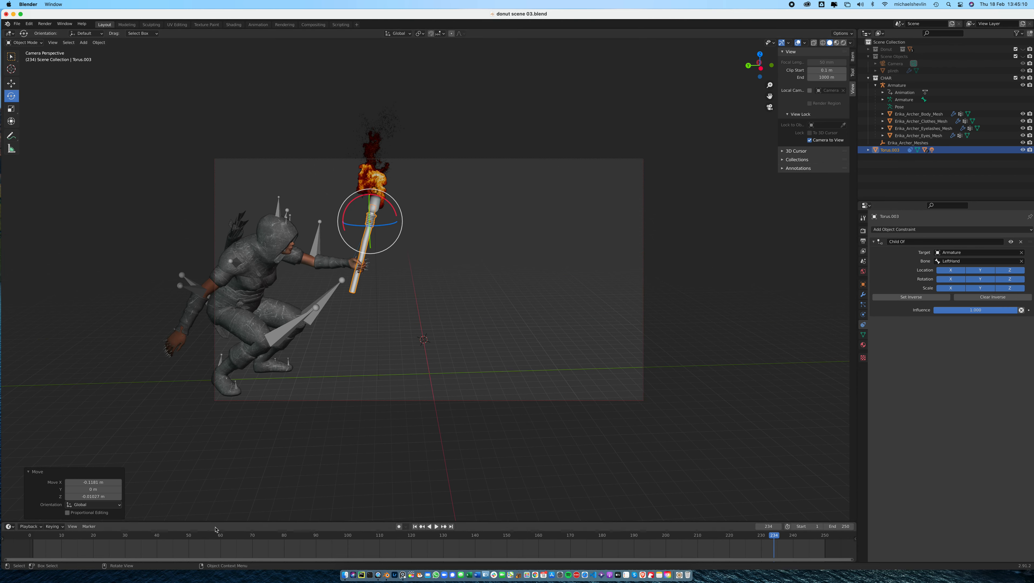
{"action": "left_click_drag", "start_coordinate": [198, 533], "coordinate": [401, 521]}
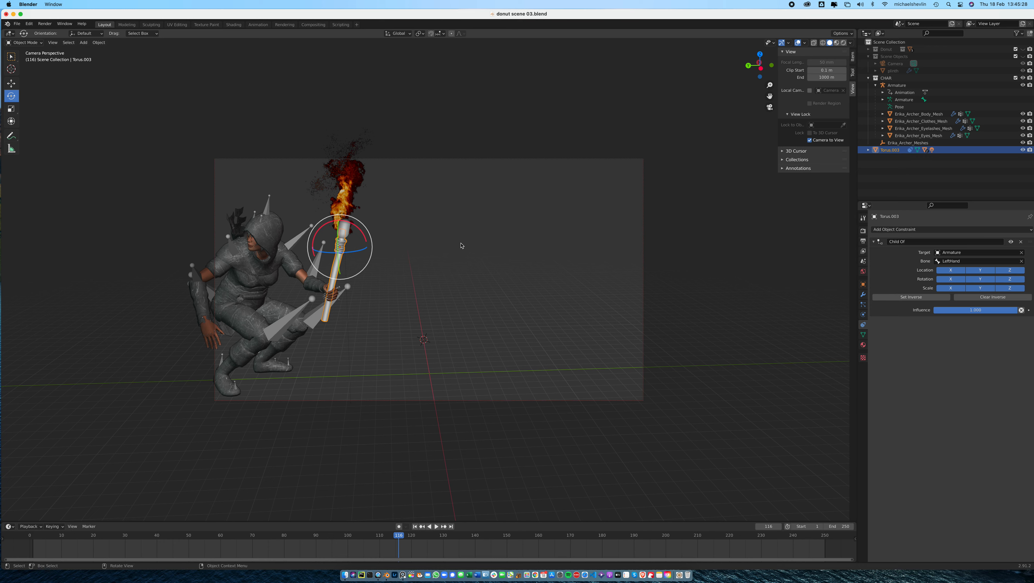
Change the emission color of the torch head's material to orange.
{"action": "left_click", "coordinate": [349, 229]}
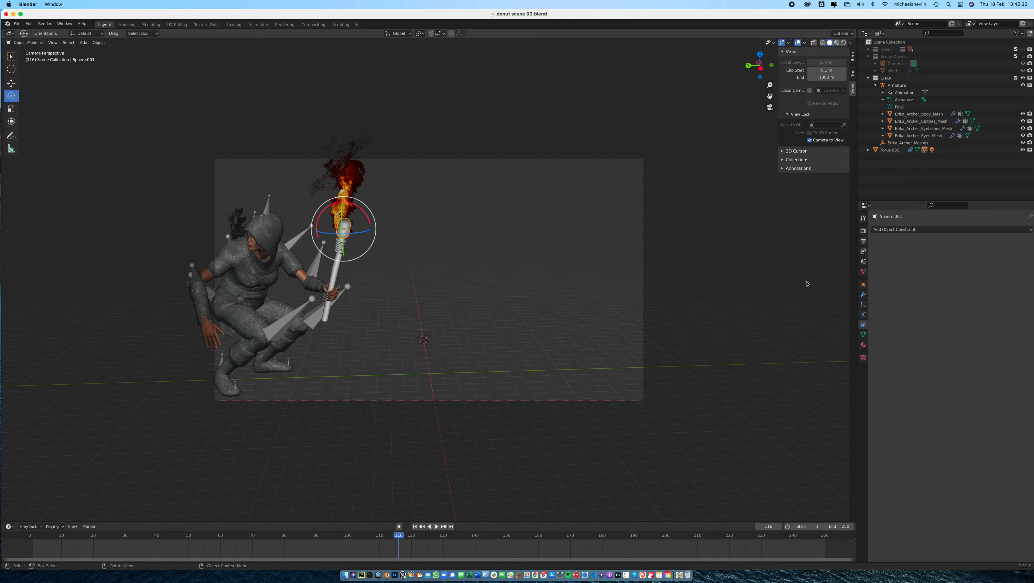
{"action": "left_click", "coordinate": [863, 344]}
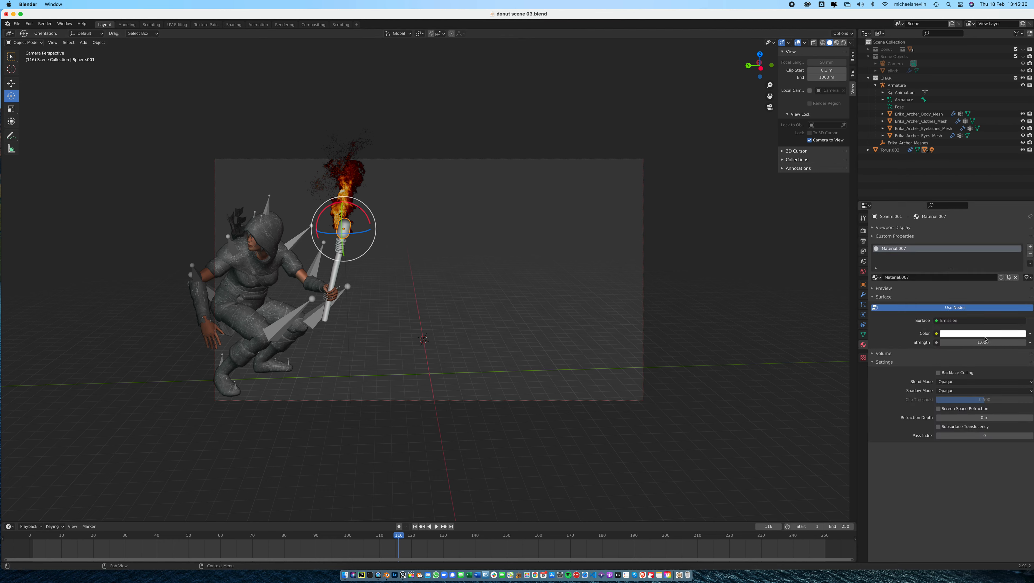
{"action": "left_click", "coordinate": [985, 333]}
{"action": "left_click", "coordinate": [1018, 302]}
{"action": "left_click", "coordinate": [345, 210]}
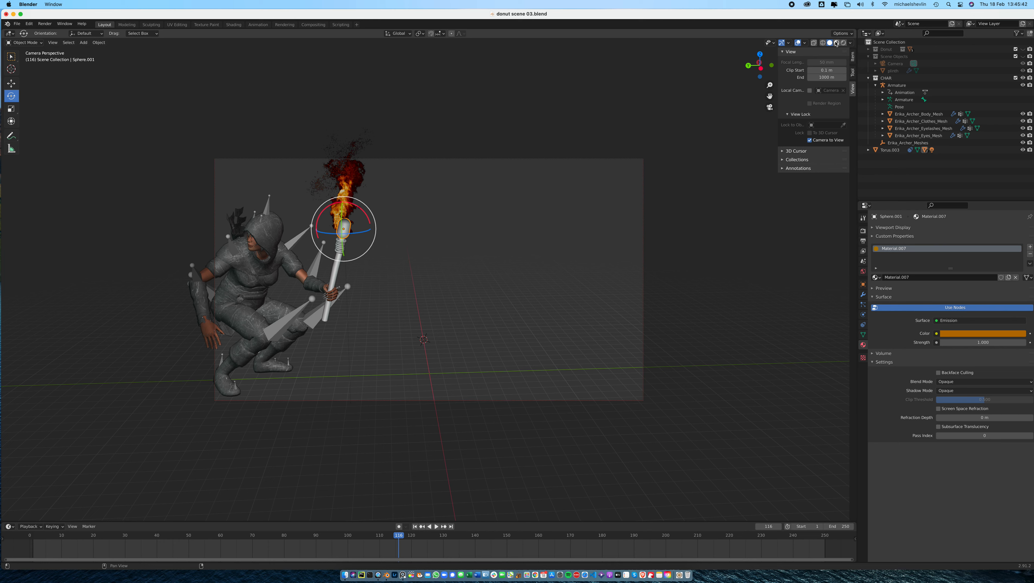
Display the viewport in rendered shading and deselect the fire plane to preview the torch and archer.
{"action": "left_click", "coordinate": [837, 43]}
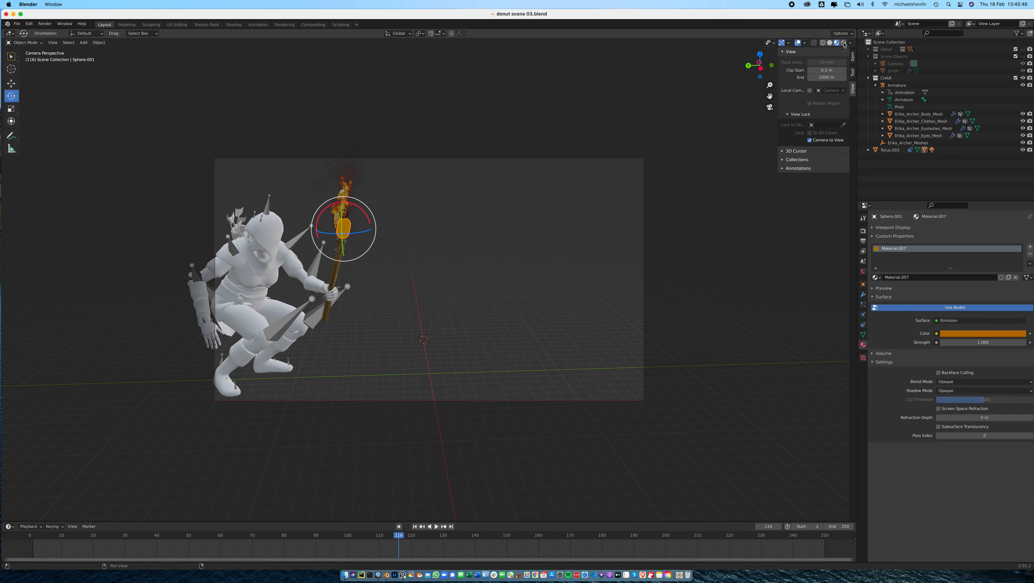
{"action": "left_click", "coordinate": [844, 44]}
{"action": "left_click", "coordinate": [382, 174]}
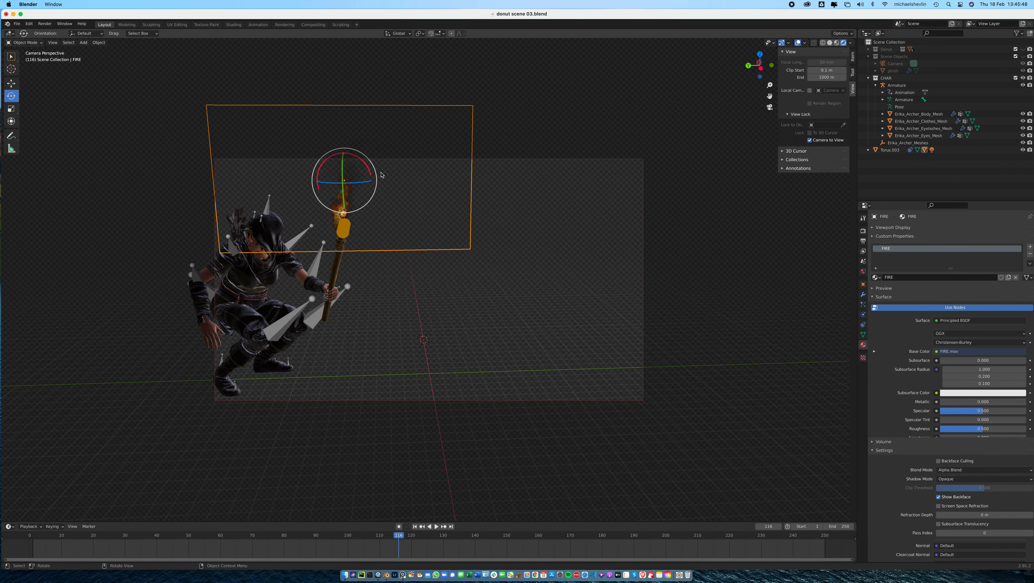
{"action": "left_click", "coordinate": [504, 194]}
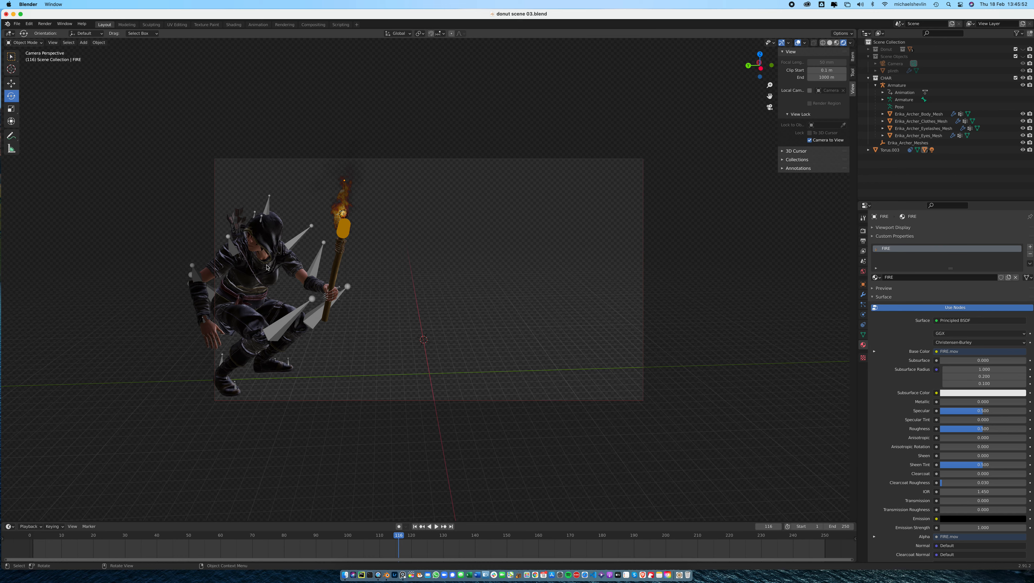
Try the Cycles render engine on the scene and switch back to Eevee.
{"action": "left_click", "coordinate": [863, 230]}
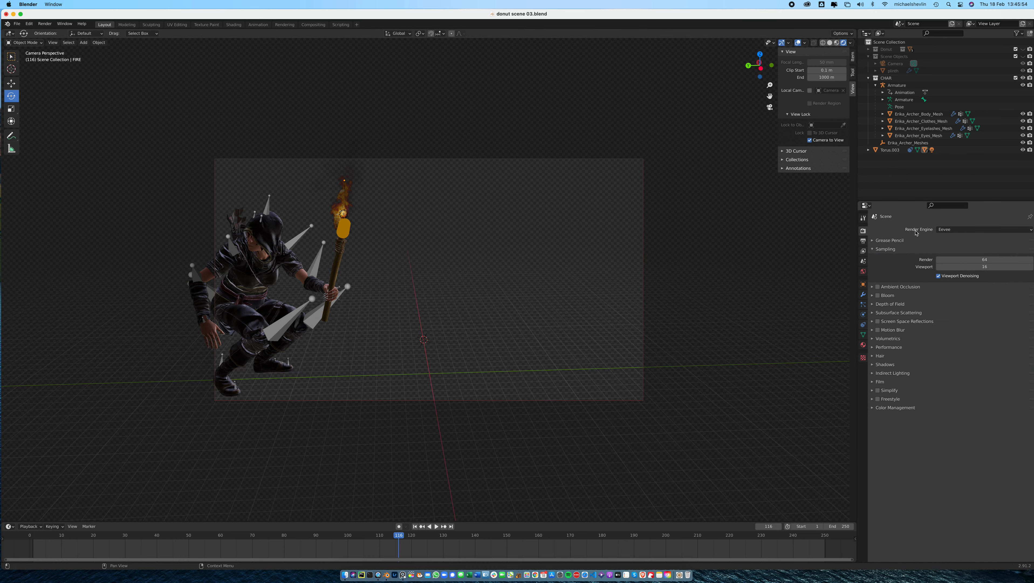
{"action": "left_click", "coordinate": [956, 229]}
{"action": "left_click", "coordinate": [960, 253]}
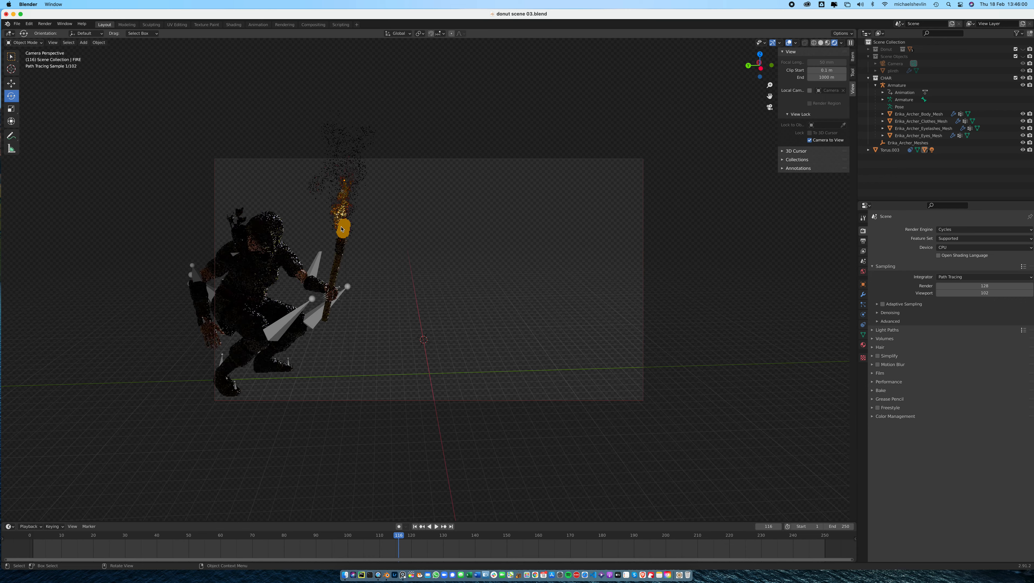
{"action": "left_click", "coordinate": [961, 230]}
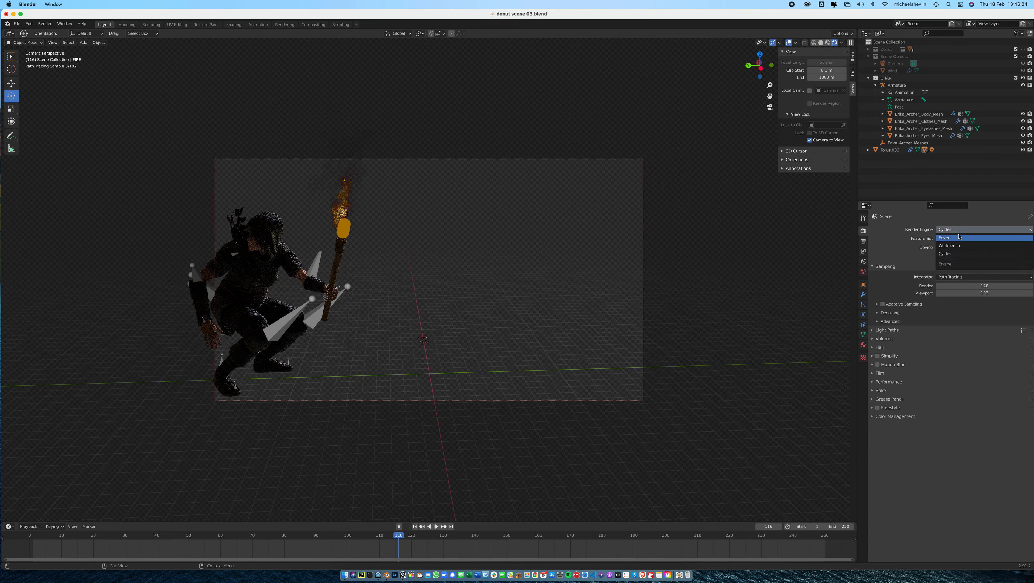
{"action": "left_click", "coordinate": [959, 238]}
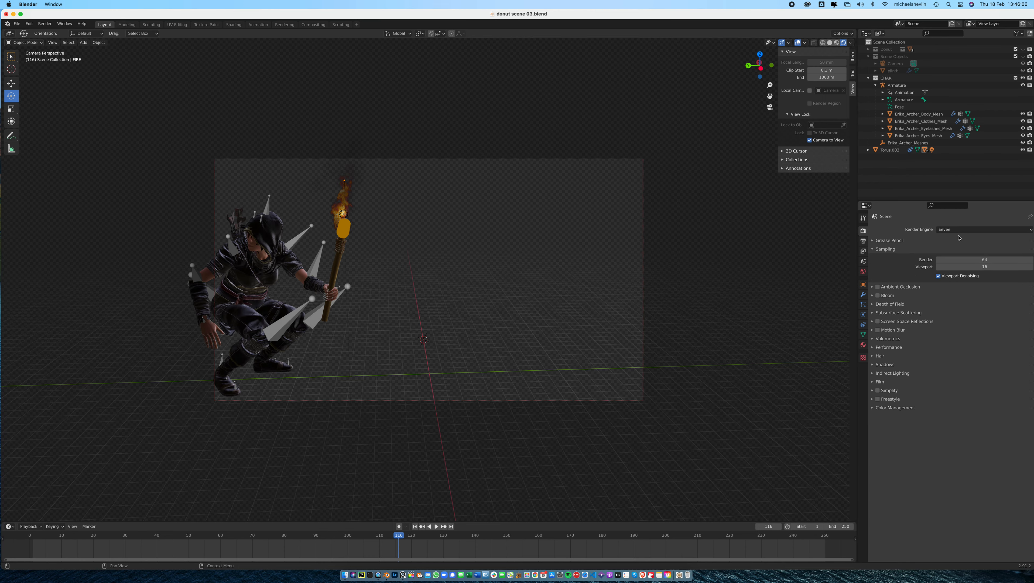
Set the strength of the world's small_cave_2k.hdr background to 0.
{"action": "scroll", "coordinate": [385, 262], "scroll_direction": "up", "scroll_amount": 3}
{"action": "left_click", "coordinate": [145, 218]}
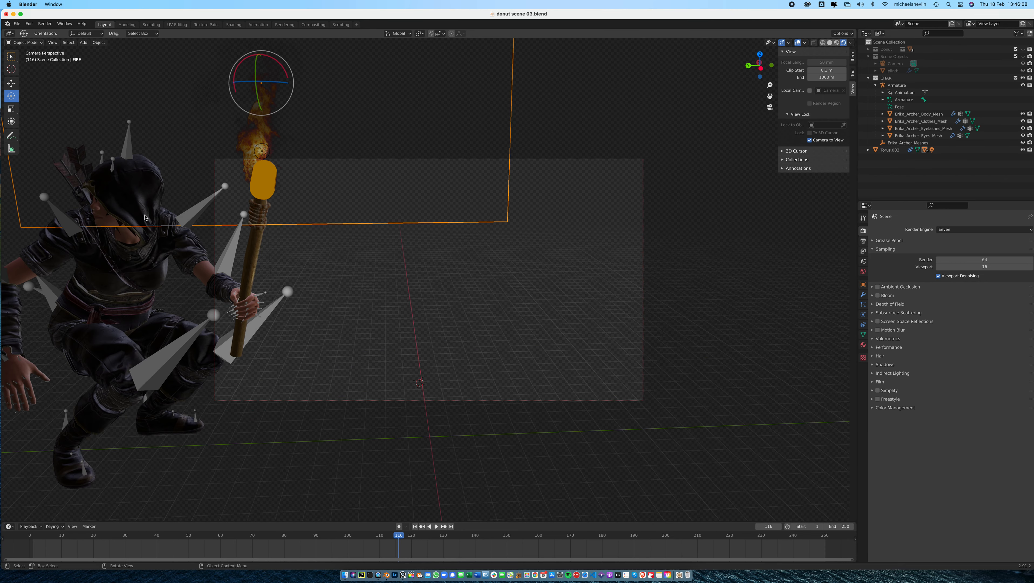
{"action": "left_click", "coordinate": [863, 271]}
{"action": "left_click_drag", "start_coordinate": [1002, 338], "coordinate": [951, 339]}
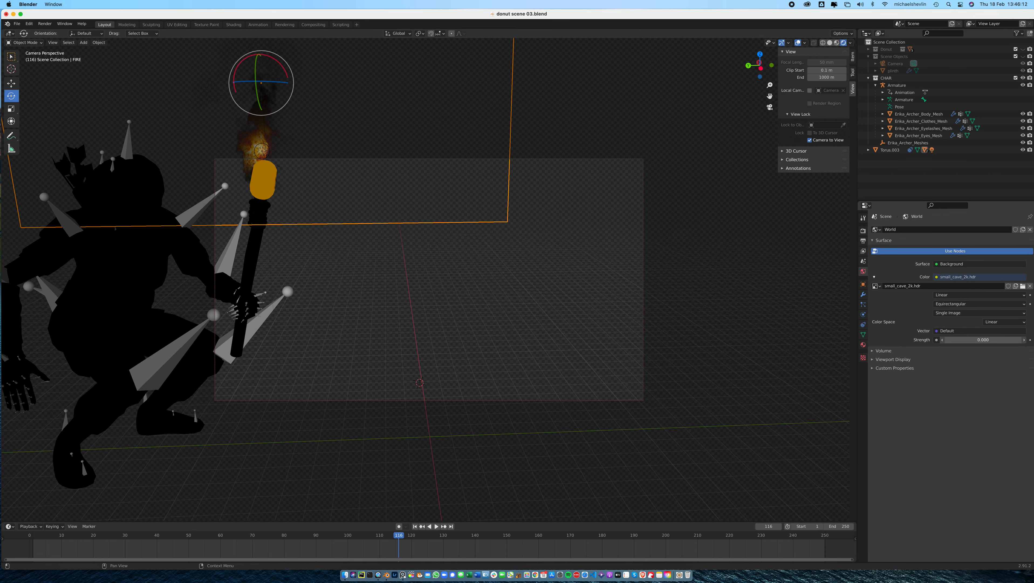
{"action": "scroll", "coordinate": [396, 175], "scroll_direction": "down", "scroll_amount": 2}
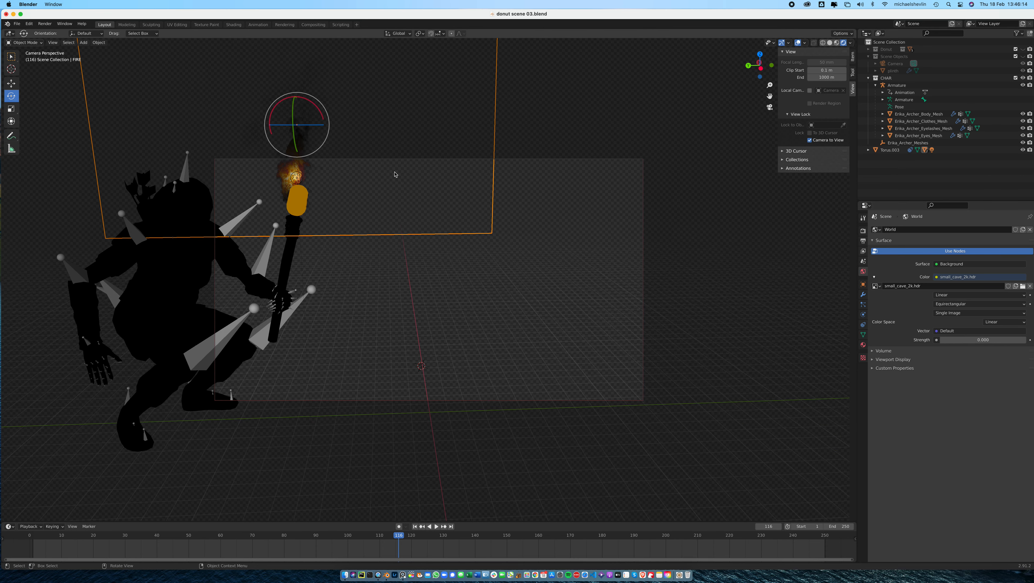
{"action": "scroll", "coordinate": [394, 174], "scroll_direction": "down", "scroll_amount": 2}
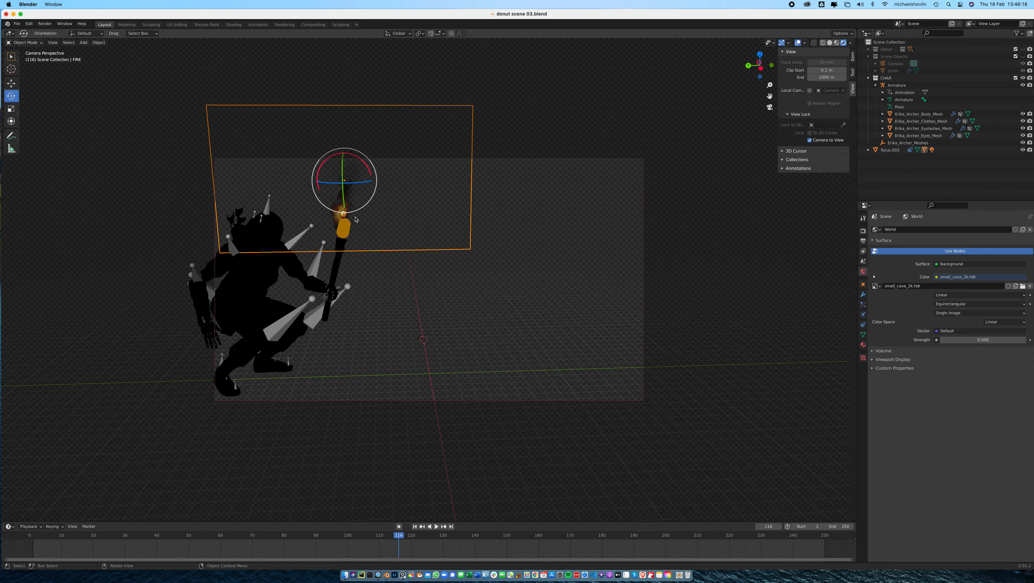
Set the power of the torch's point light to 10000 W.
{"action": "left_click", "coordinate": [344, 214]}
{"action": "left_click", "coordinate": [386, 218]}
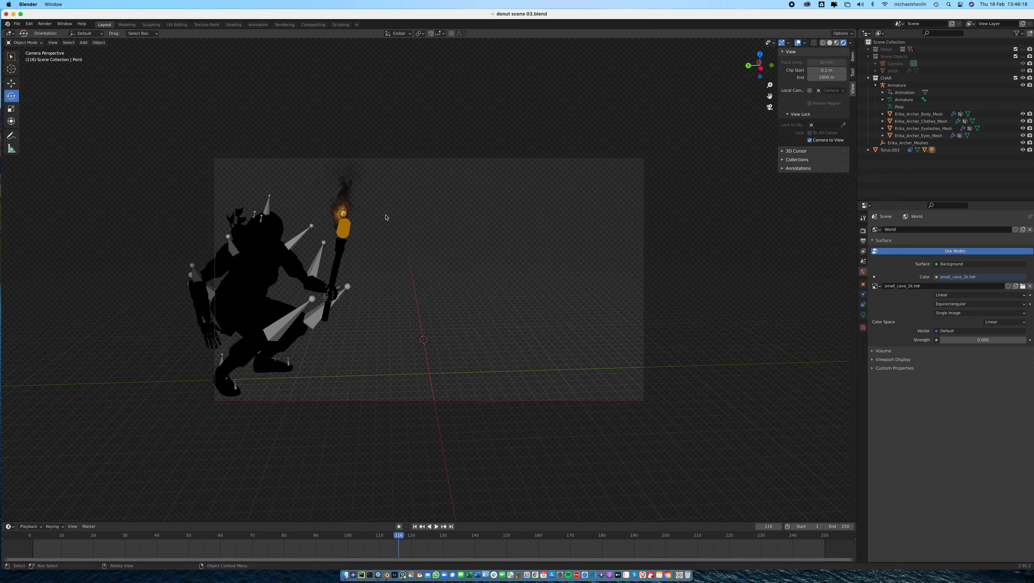
{"action": "left_click", "coordinate": [343, 216]}
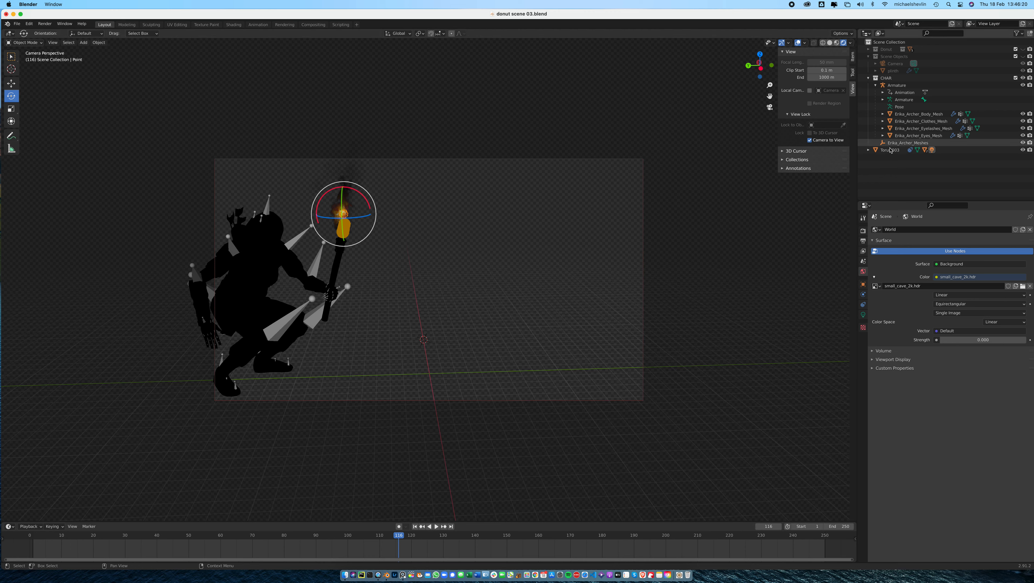
{"action": "left_click", "coordinate": [864, 314]}
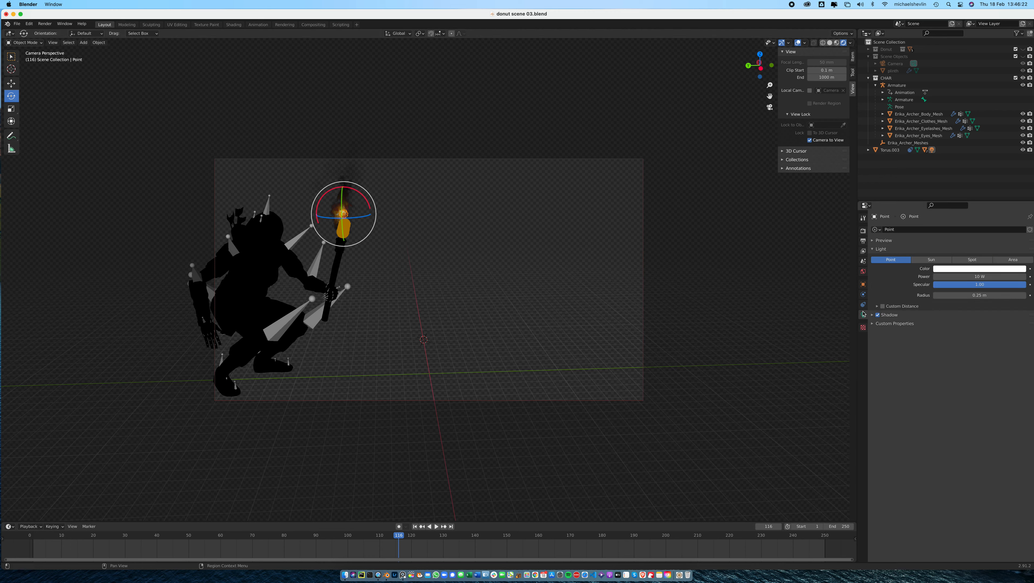
{"action": "left_click", "coordinate": [989, 276]}
{"action": "type", "text": "1"}
{"action": "key", "text": "Return"}
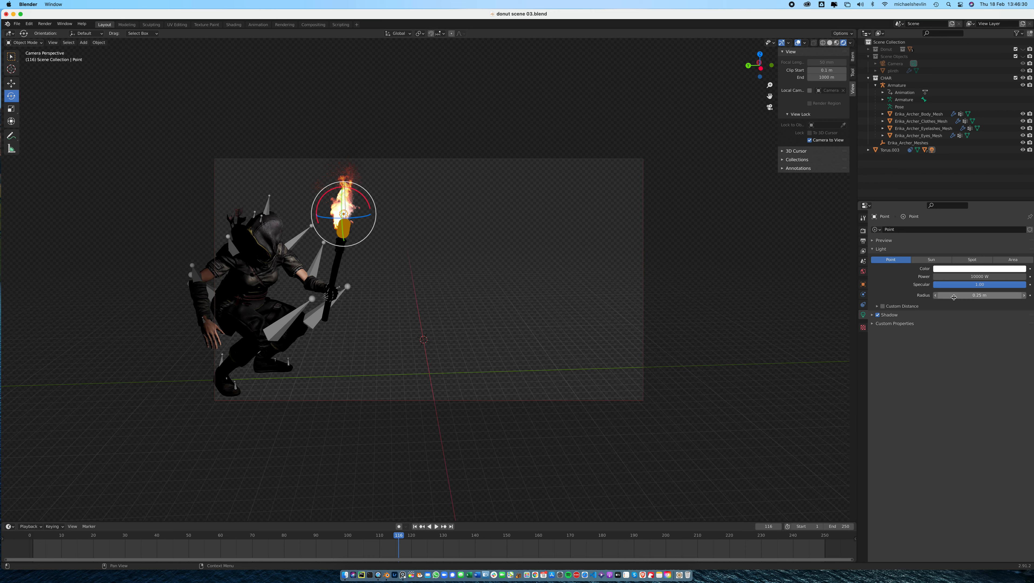
Raise the emission strength of the torch head's material to 304.
{"action": "left_click", "coordinate": [350, 231]}
{"action": "left_click", "coordinate": [863, 344]}
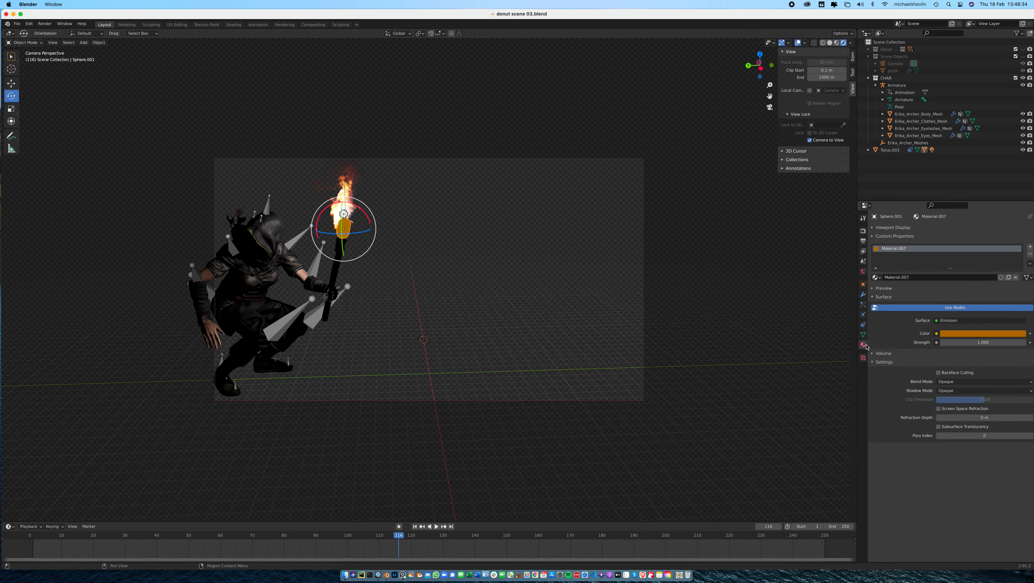
{"action": "left_click_drag", "start_coordinate": [969, 343], "coordinate": [1020, 343]}
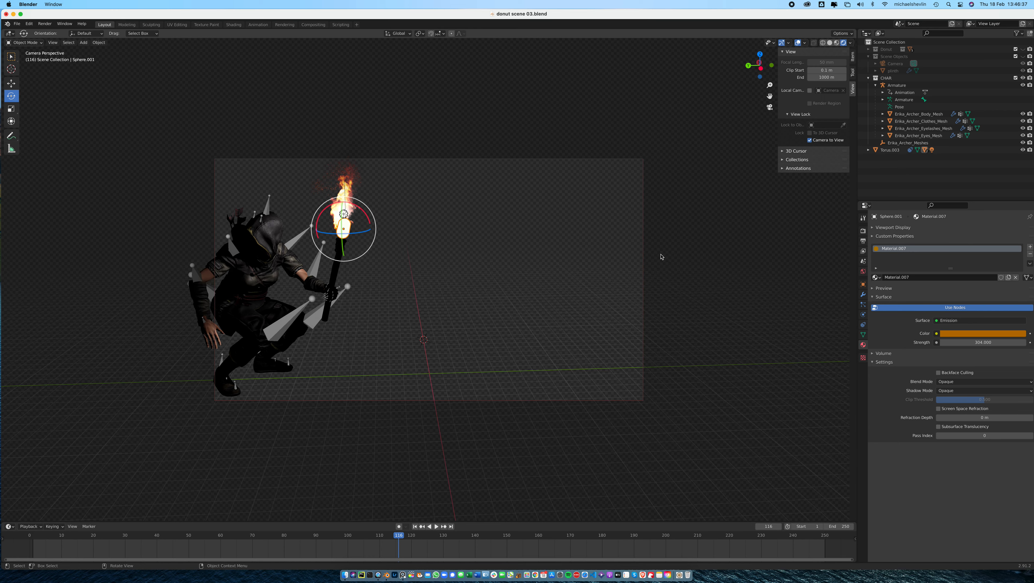
{"action": "left_click", "coordinate": [554, 102]}
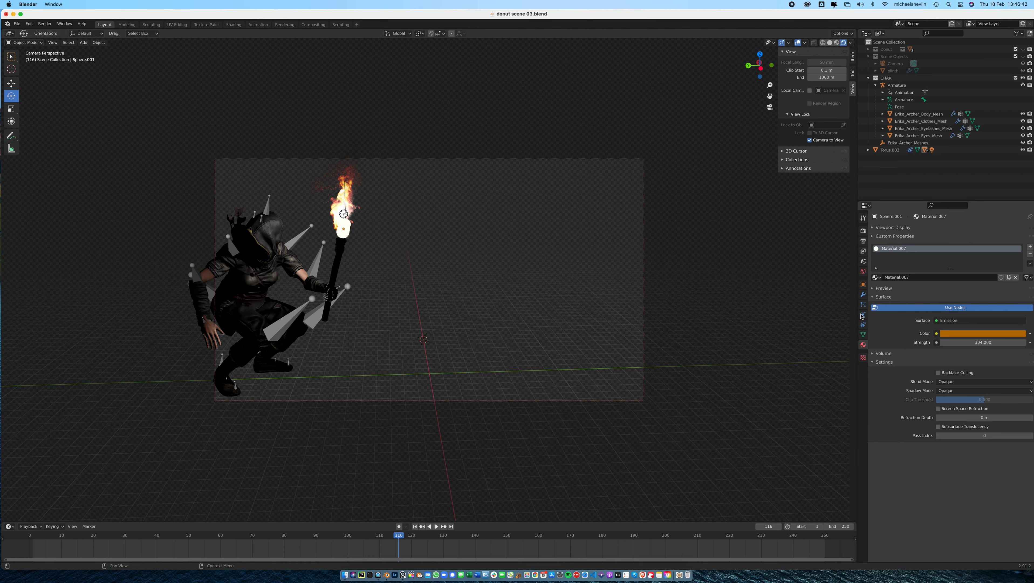
Change the color of the torch's point light to a warm pale yellow.
{"action": "left_click", "coordinate": [344, 215]}
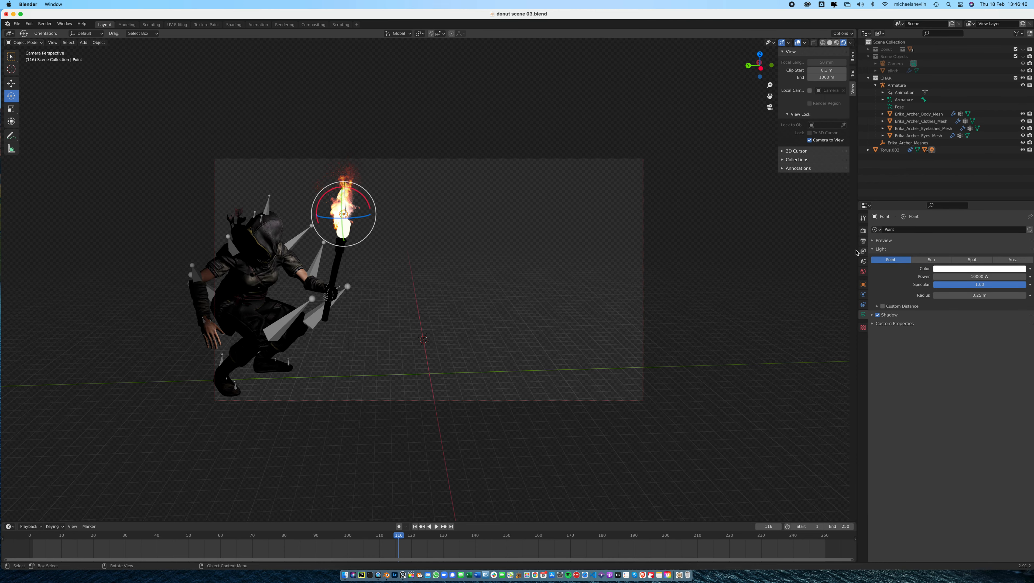
{"action": "left_click", "coordinate": [979, 269]}
{"action": "left_click", "coordinate": [983, 206]}
{"action": "mouse_move", "coordinate": [983, 205]}
{"action": "left_mouse_down"}
{"action": "mouse_move", "coordinate": [978, 224]}
{"action": "mouse_move", "coordinate": [984, 206]}
{"action": "left_mouse_up"}
{"action": "left_click", "coordinate": [721, 226]}
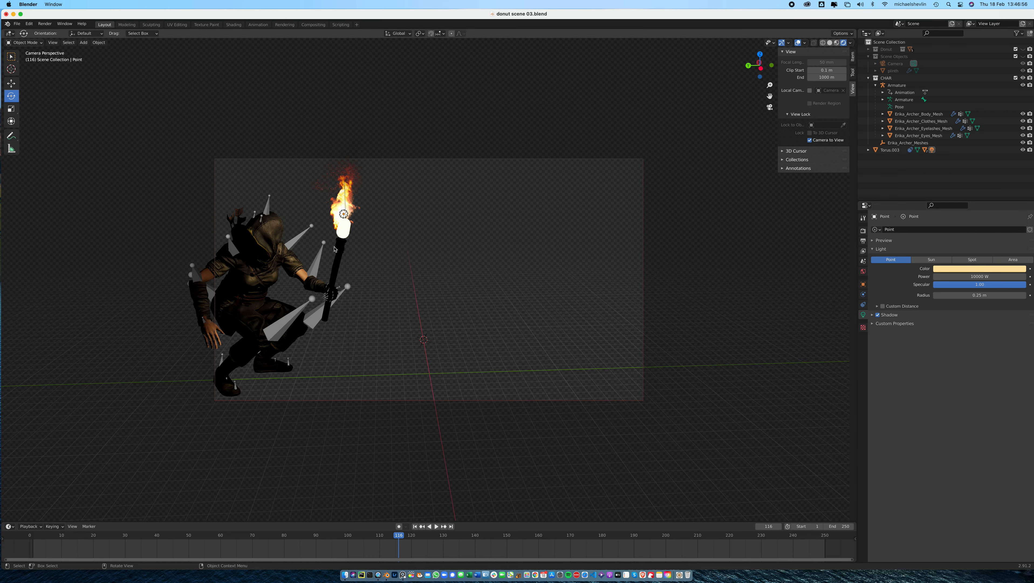
Hide the archer's armature in the viewport and scrub the animation to frame 131 to check the torch lighting.
{"action": "left_click", "coordinate": [1023, 85]}
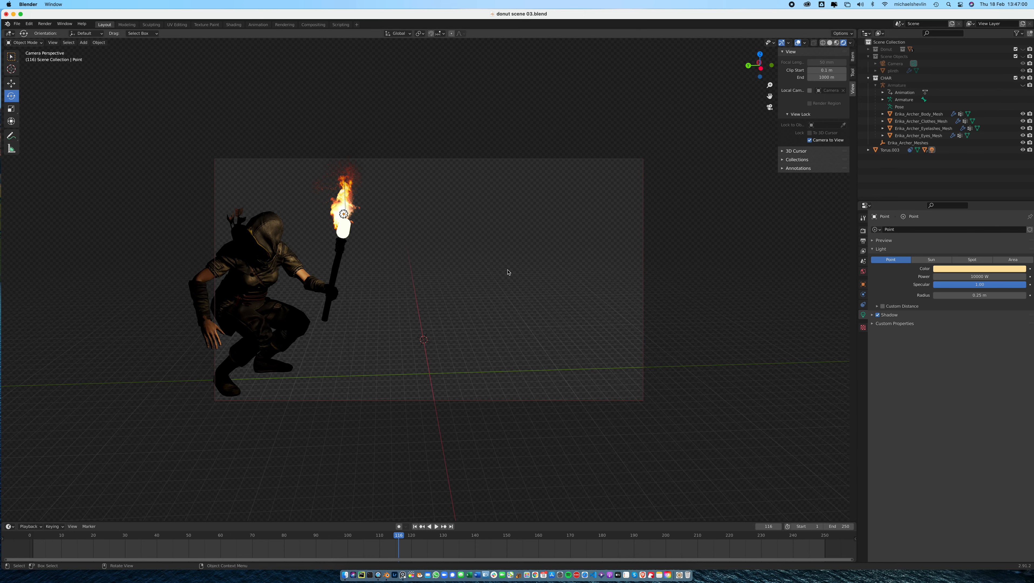
{"action": "mouse_move", "coordinate": [397, 536]}
{"action": "left_mouse_down"}
{"action": "mouse_move", "coordinate": [168, 537]}
{"action": "mouse_move", "coordinate": [391, 539]}
{"action": "left_mouse_up"}
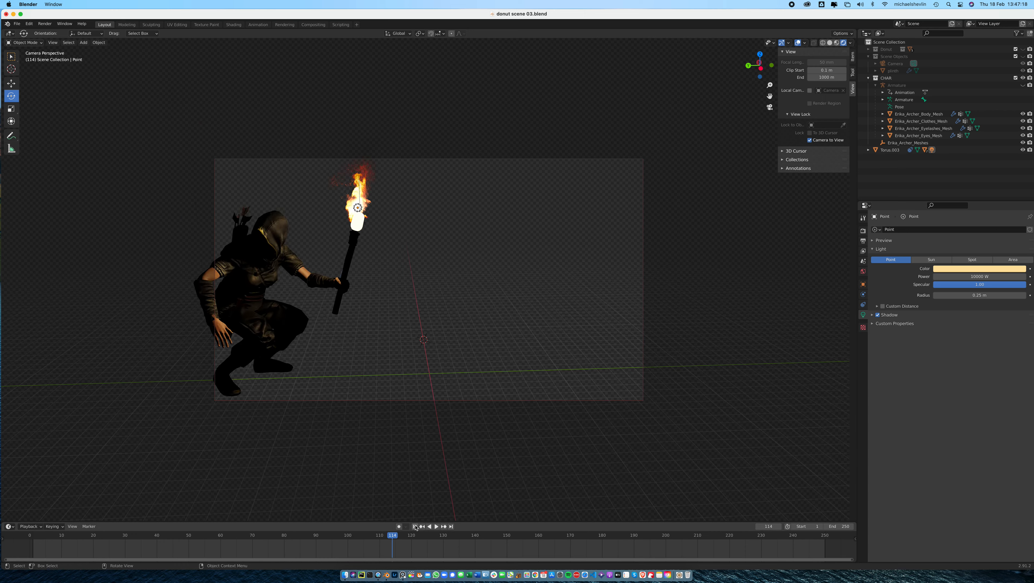
{"action": "left_click_drag", "start_coordinate": [411, 538], "coordinate": [447, 538]}
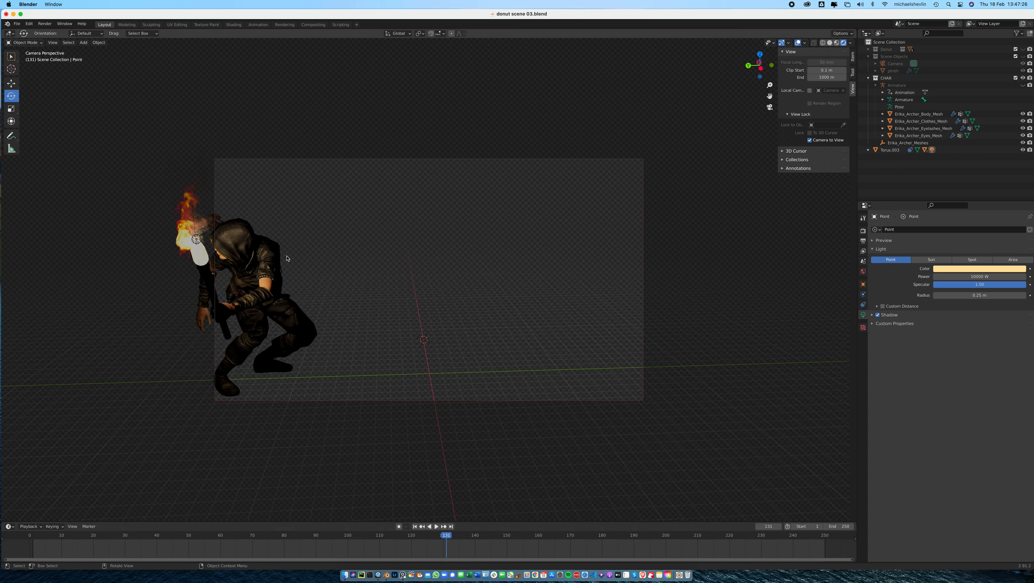
Set the shadow mode of the fire plane's FIRE material to None.
{"action": "left_click", "coordinate": [200, 223]}
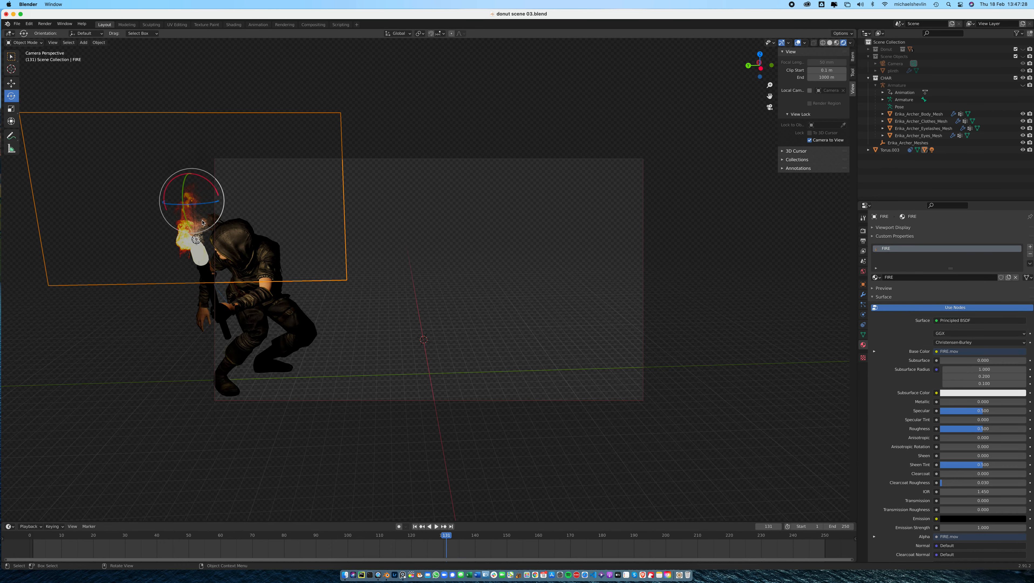
{"action": "scroll", "coordinate": [888, 352], "scroll_direction": "down", "scroll_amount": 5}
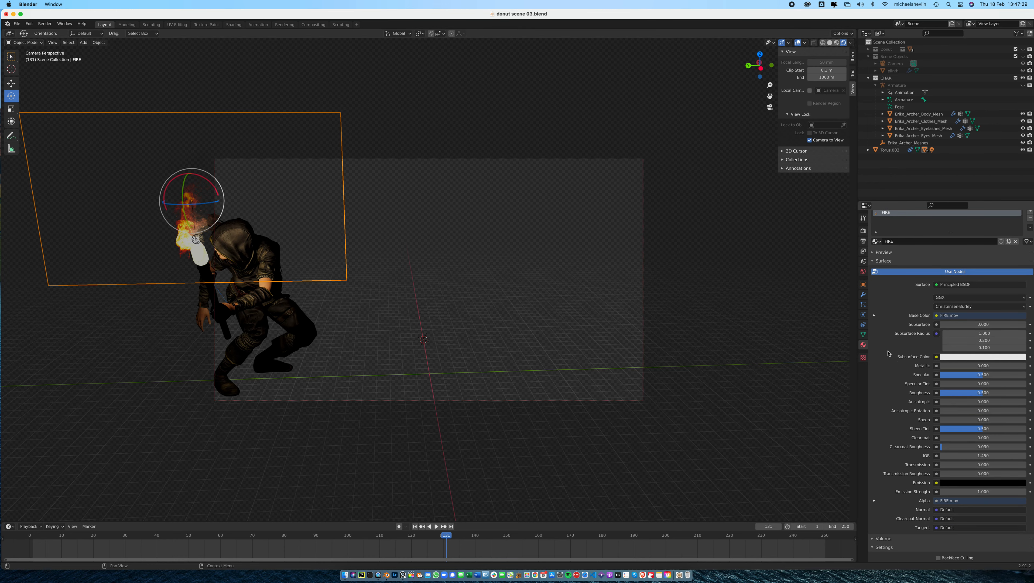
{"action": "scroll", "coordinate": [889, 351], "scroll_direction": "down", "scroll_amount": 1}
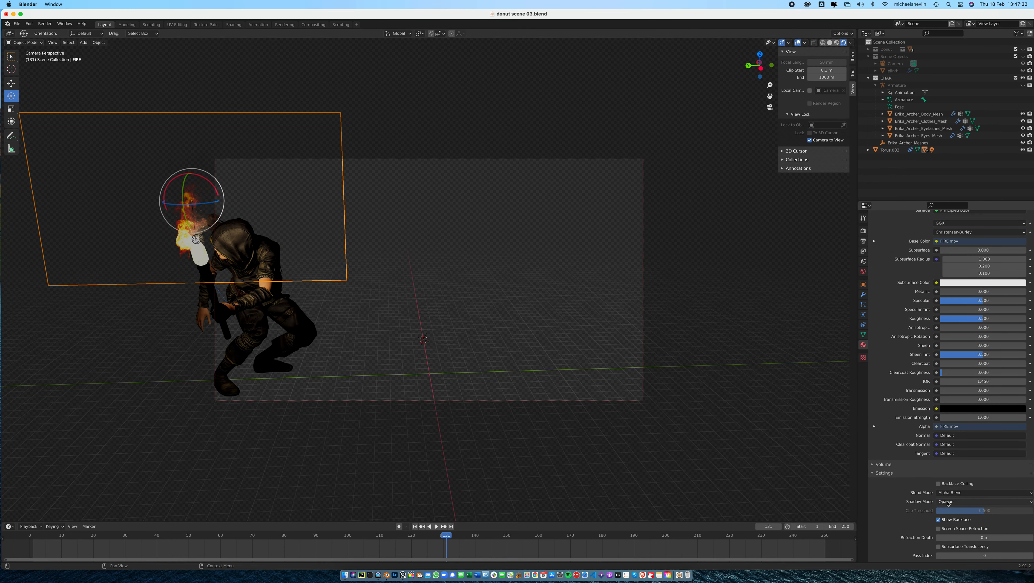
{"action": "left_click", "coordinate": [881, 476]}
{"action": "left_click", "coordinate": [881, 557]}
{"action": "scroll", "coordinate": [907, 449], "scroll_direction": "down", "scroll_amount": 5}
{"action": "left_click", "coordinate": [956, 502]}
{"action": "left_click", "coordinate": [958, 510]}
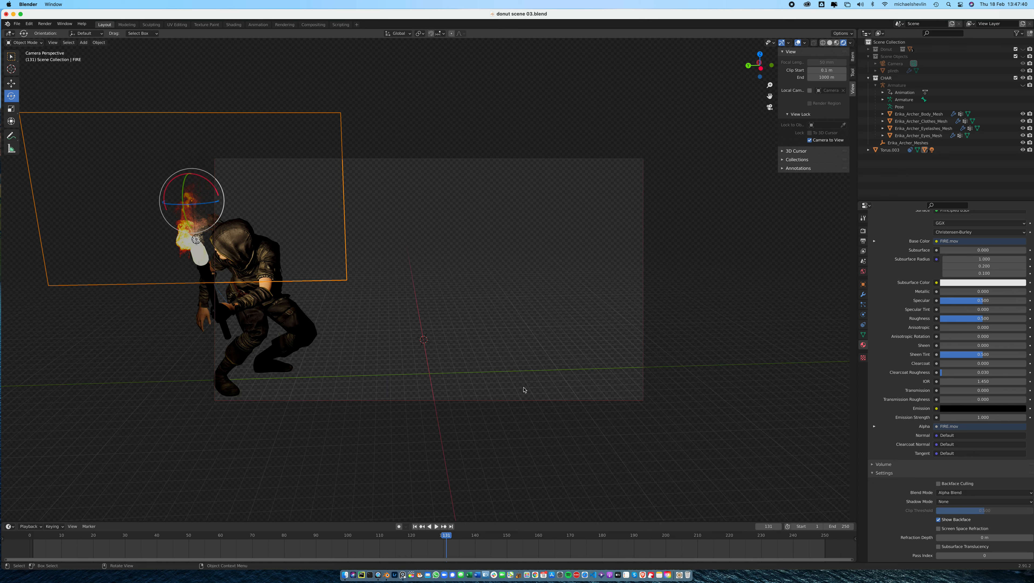
Unhide the Scene Objects and Donut collections and move the animation to frame 94.
{"action": "left_click", "coordinate": [868, 78]}
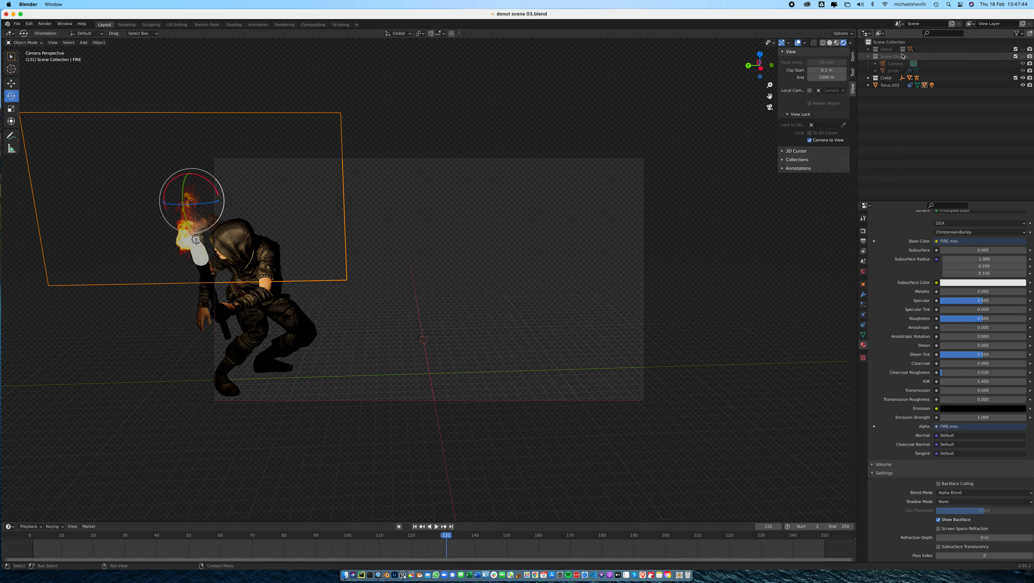
{"action": "left_click", "coordinate": [1024, 56]}
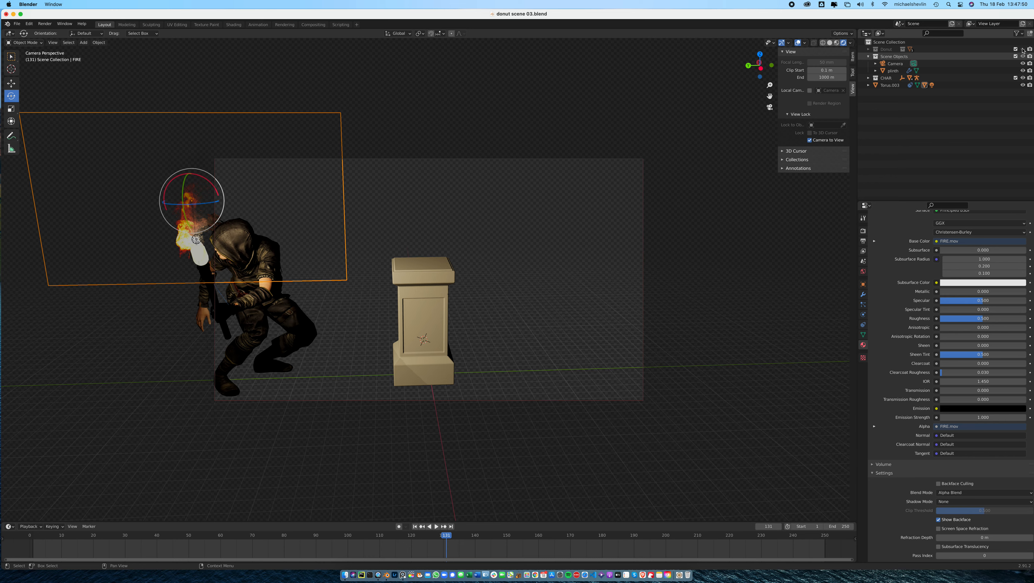
{"action": "left_click", "coordinate": [1023, 49]}
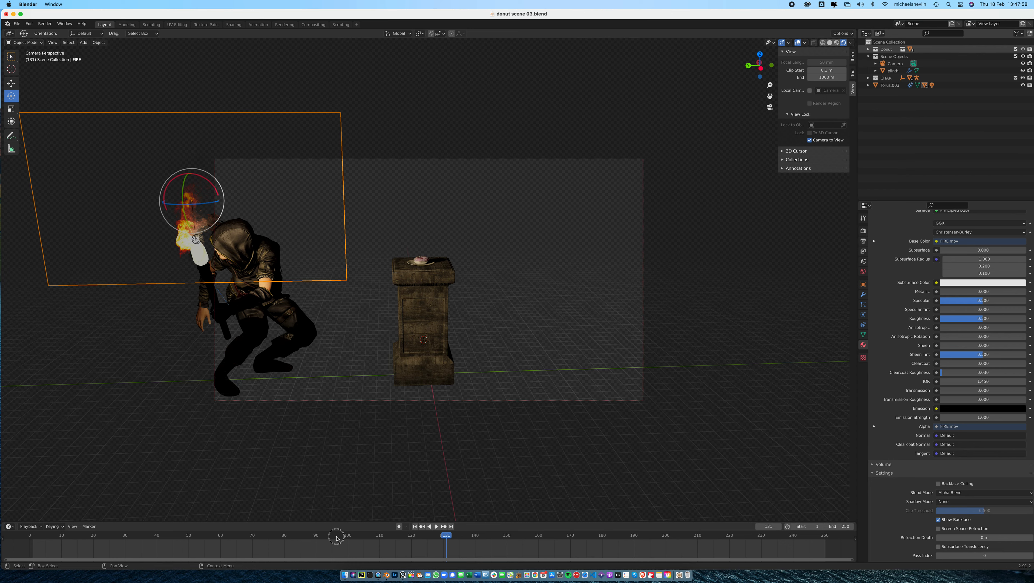
{"action": "left_click", "coordinate": [336, 537]}
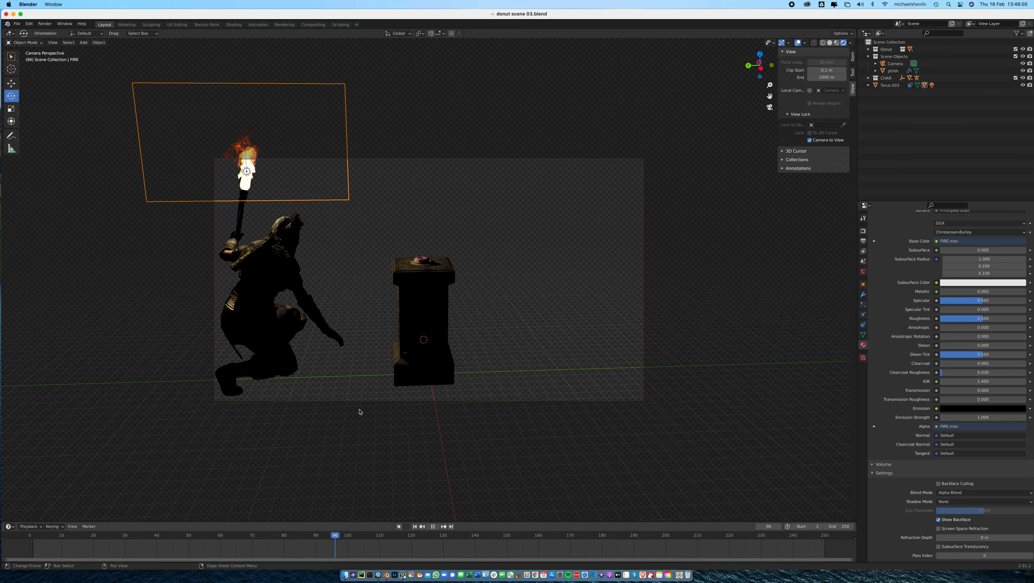
{"action": "left_click_drag", "start_coordinate": [335, 536], "coordinate": [328, 537]}
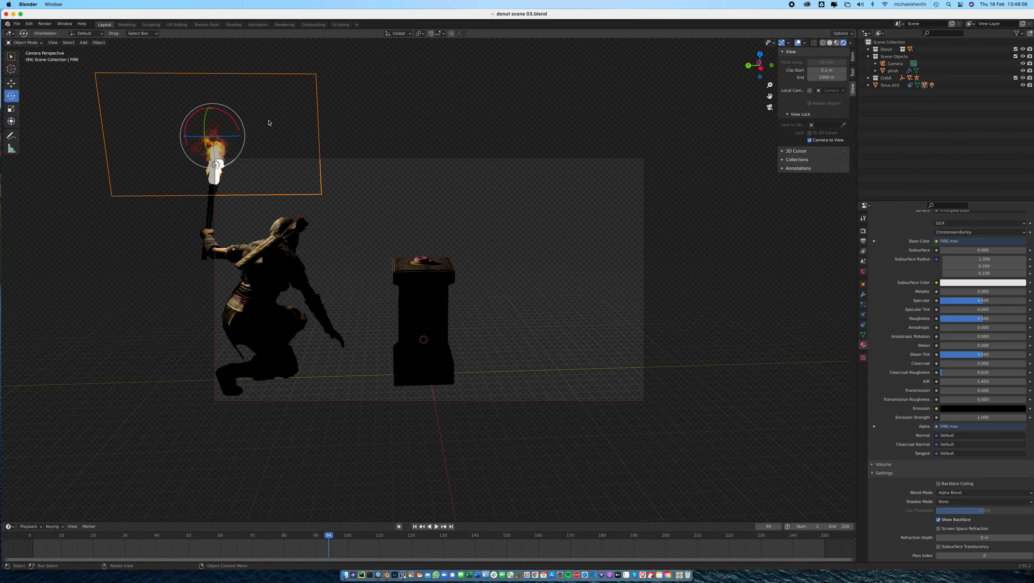
Open the Shading workspace with the fire plane selected and display its viewport in rendered shading.
{"action": "left_click", "coordinate": [233, 24]}
{"action": "scroll", "coordinate": [627, 139], "scroll_direction": "down", "scroll_amount": 4}
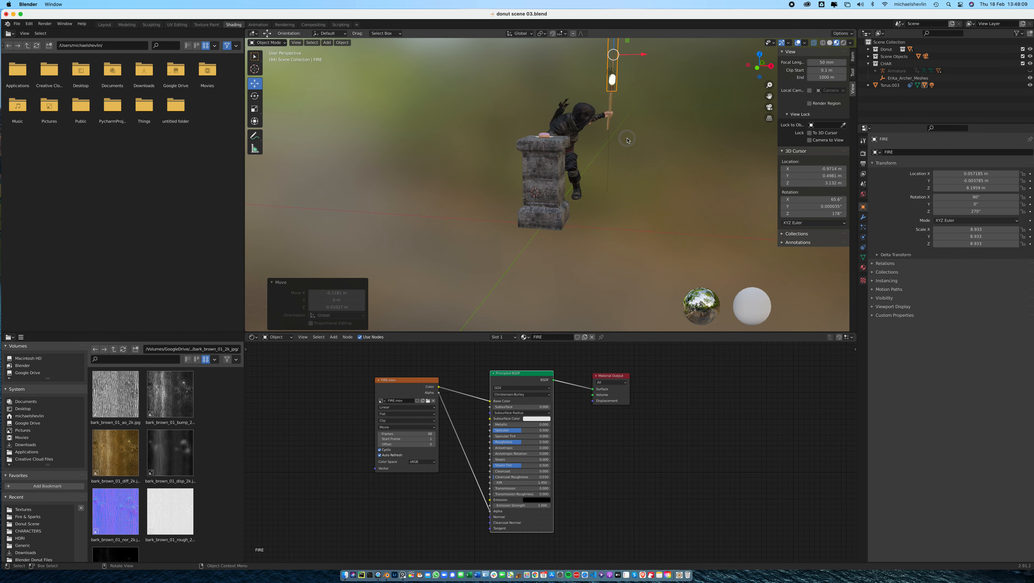
{"action": "middle_click_drag", "start_coordinate": [627, 139], "coordinate": [722, 141]}
{"action": "middle_click_drag", "start_coordinate": [543, 133], "coordinate": [532, 171]}
{"action": "scroll", "coordinate": [550, 131], "scroll_direction": "down", "scroll_amount": 3}
{"action": "scroll", "coordinate": [533, 171], "scroll_direction": "up", "scroll_amount": 2}
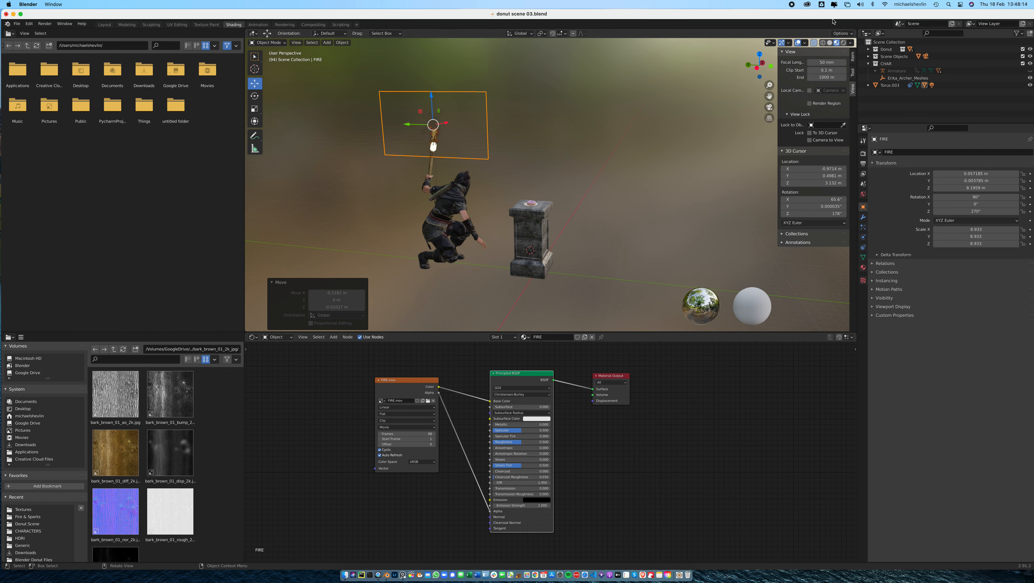
{"action": "left_click", "coordinate": [844, 43]}
{"action": "scroll", "coordinate": [517, 162], "scroll_direction": "up", "scroll_amount": 3}
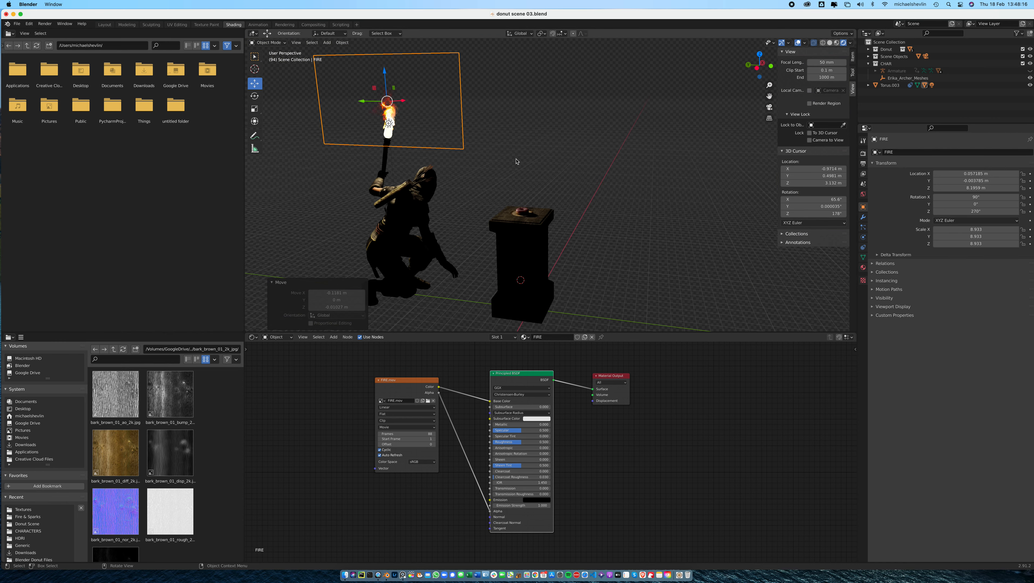
Lower the specular, roughness and sheen tint of the FIRE material's Principled BSDF to about 0, keeping subsurface at 0.
{"action": "middle_click_drag", "start_coordinate": [494, 129], "coordinate": [718, 192], "text": "shift"}
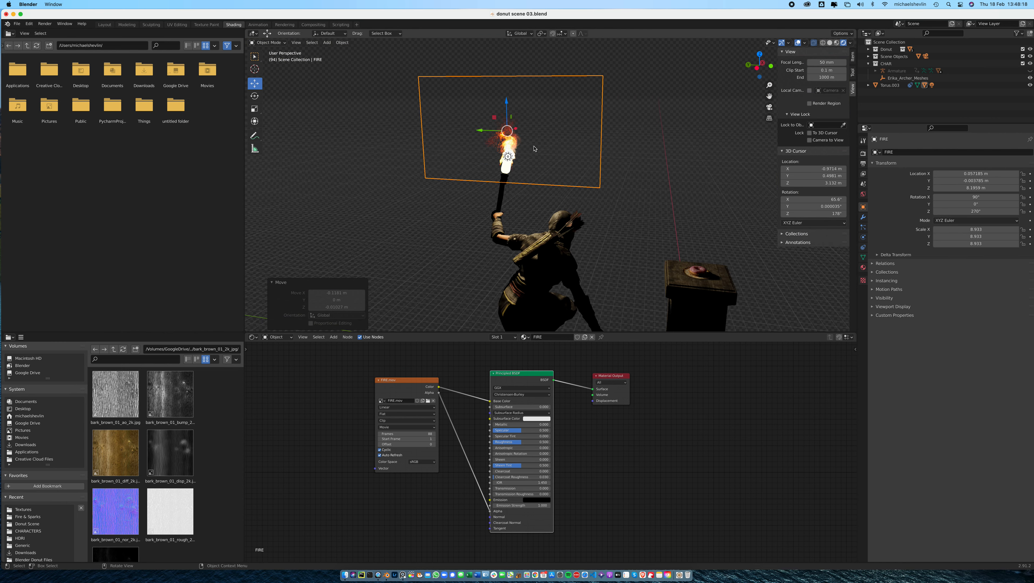
{"action": "scroll", "coordinate": [718, 192], "scroll_direction": "up", "scroll_amount": 2}
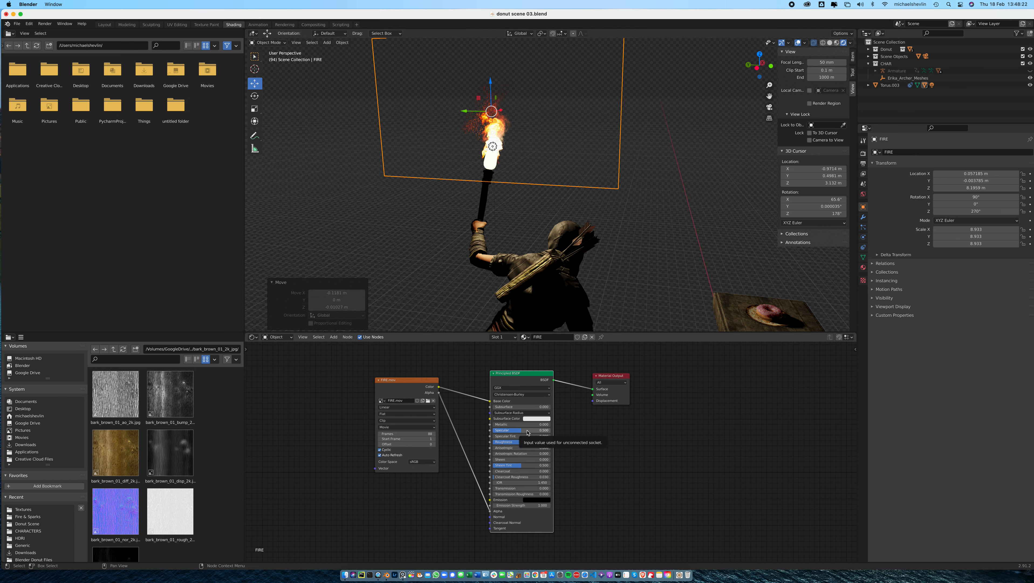
{"action": "left_click_drag", "start_coordinate": [519, 445], "coordinate": [498, 407]}
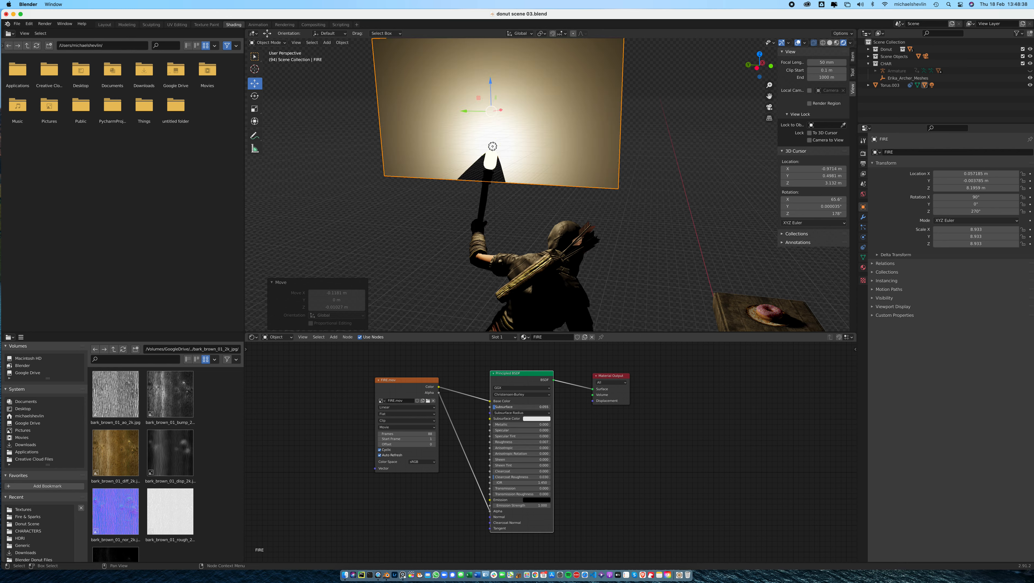
{"action": "left_click_drag", "start_coordinate": [498, 408], "coordinate": [497, 411]}
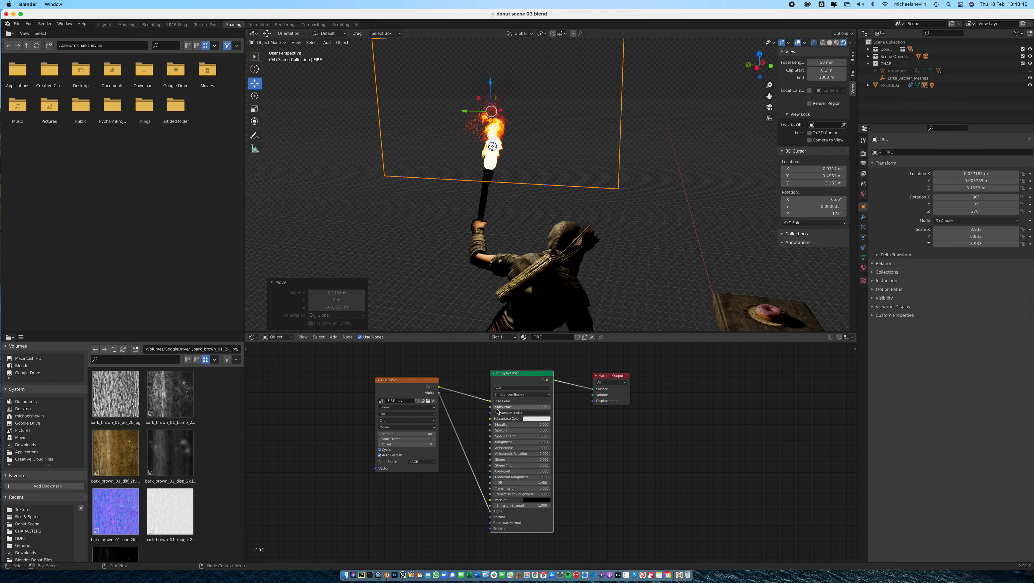
Set the subsurface of the Akai_MAT material on the archer's clothes mesh to about 0.168.
{"action": "left_click", "coordinate": [490, 163]}
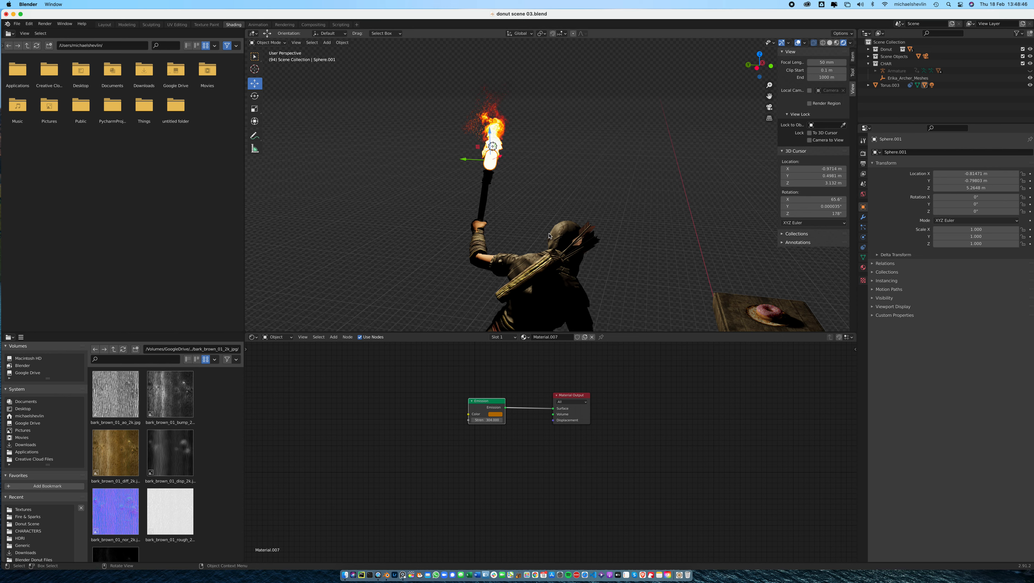
{"action": "left_click", "coordinate": [552, 241]}
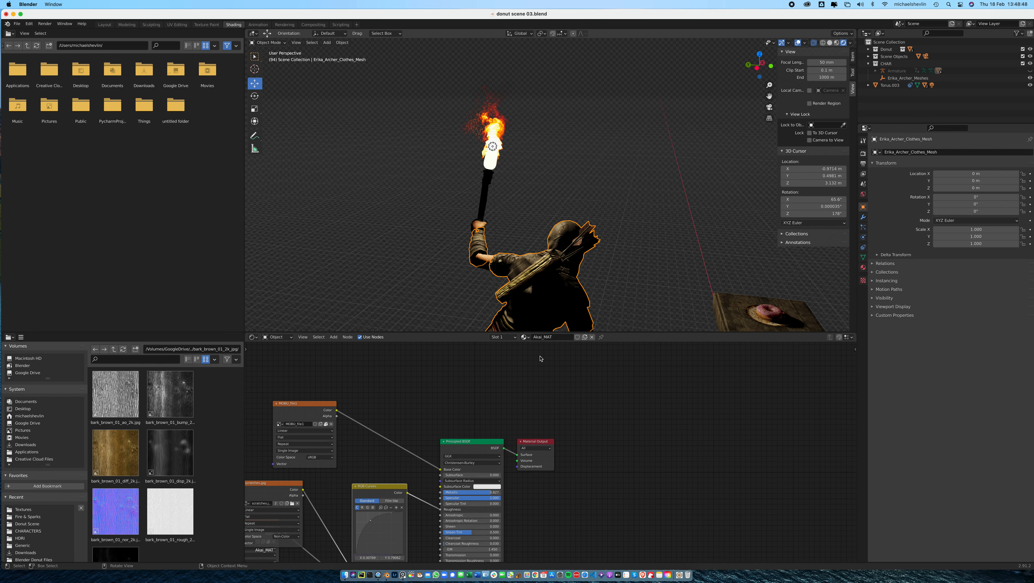
{"action": "left_click_drag", "start_coordinate": [469, 475], "coordinate": [473, 475]}
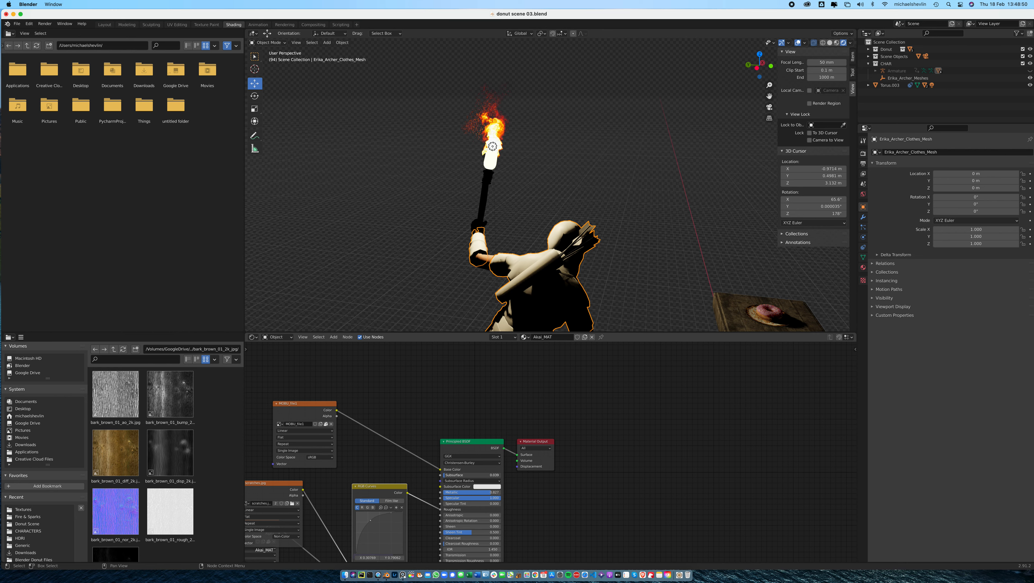
{"action": "left_click_drag", "start_coordinate": [473, 474], "coordinate": [502, 474]}
{"action": "left_click_drag", "start_coordinate": [485, 475], "coordinate": [452, 476]}
{"action": "left_click", "coordinate": [656, 201]}
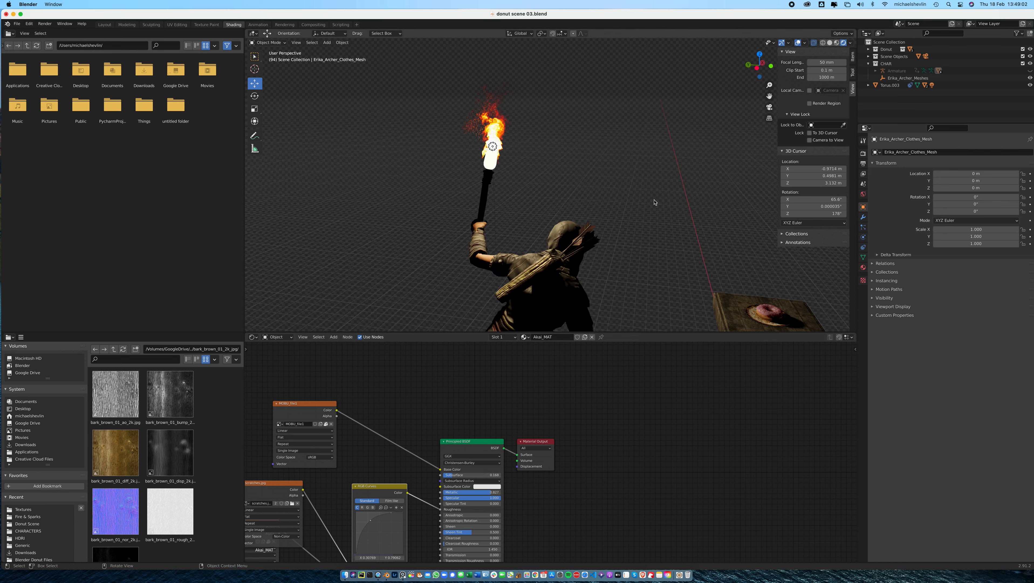
Inspect the archer and pedestal, change the Shading viewport to material preview, and return to the Layout workspace.
{"action": "mouse_move", "coordinate": [651, 224]}
{"action": "middle_mouse_down"}
{"action": "mouse_move", "coordinate": [520, 190]}
{"action": "mouse_move", "coordinate": [525, 200]}
{"action": "mouse_move", "coordinate": [637, 201]}
{"action": "mouse_move", "coordinate": [644, 235]}
{"action": "middle_mouse_up"}
{"action": "middle_click_drag", "start_coordinate": [652, 271], "coordinate": [666, 283]}
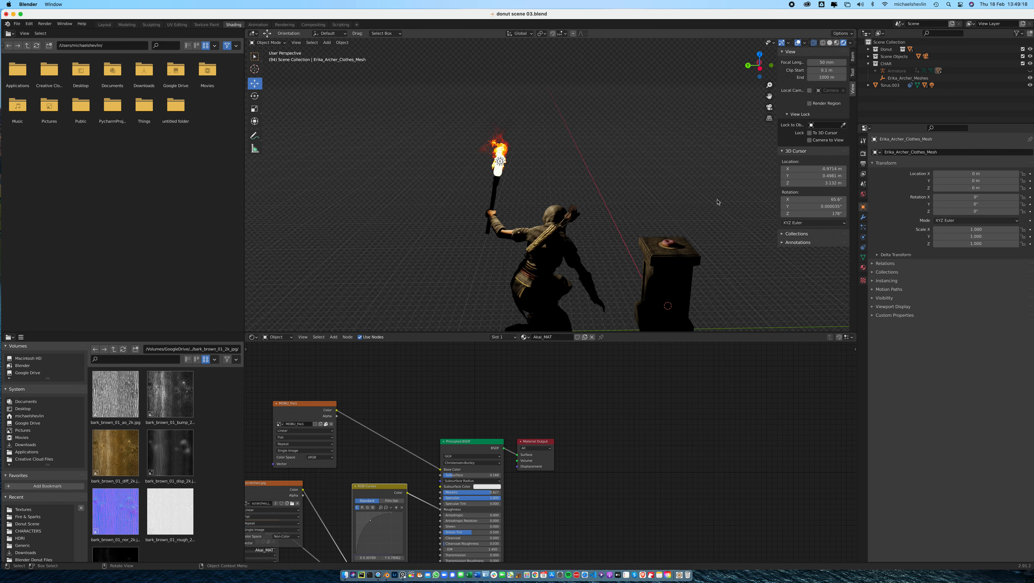
{"action": "left_click", "coordinate": [836, 42]}
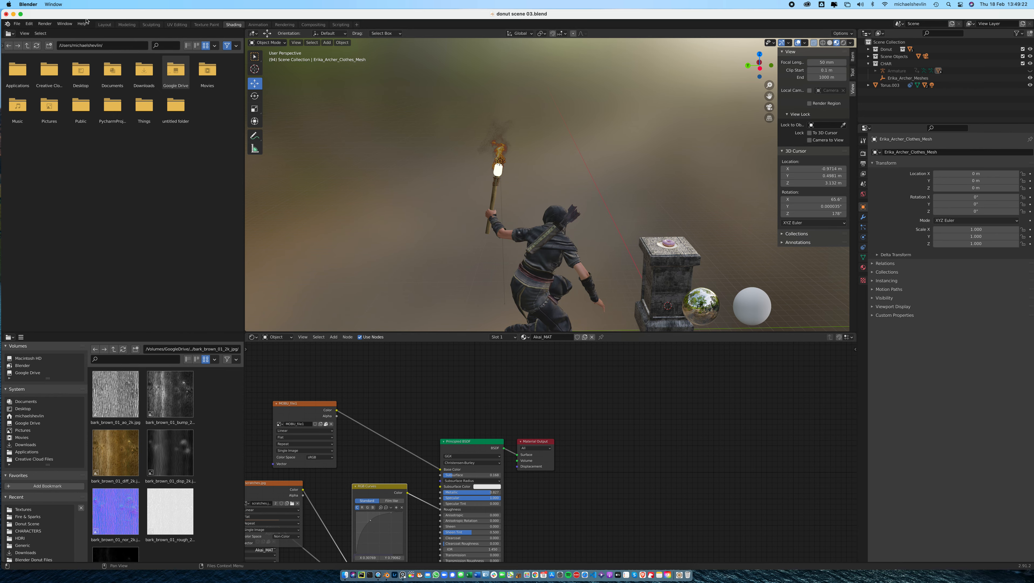
{"action": "left_click", "coordinate": [105, 26]}
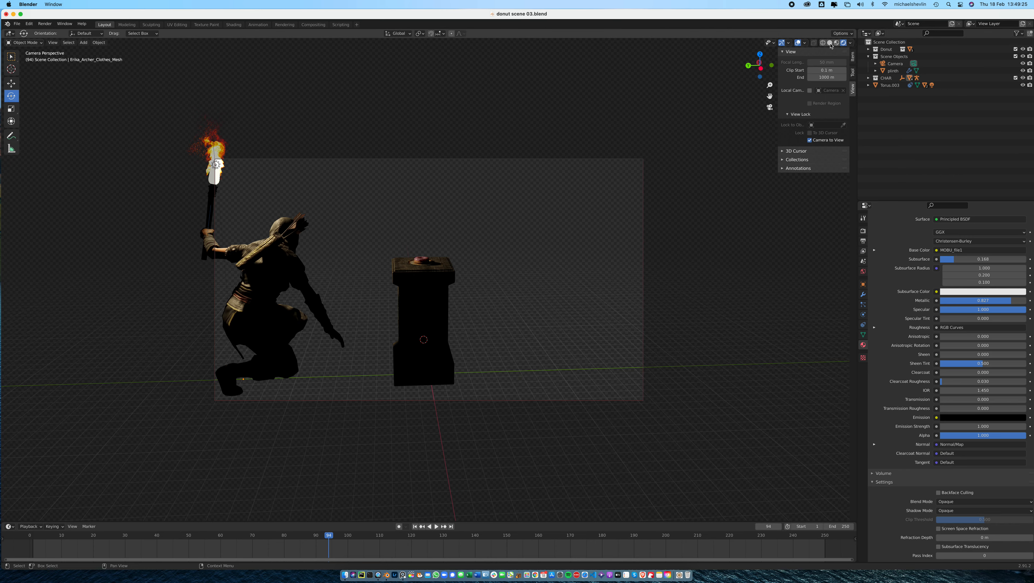
Display the Layout viewport in wireframe shading and move the current frame to 89.
{"action": "left_click", "coordinate": [823, 42]}
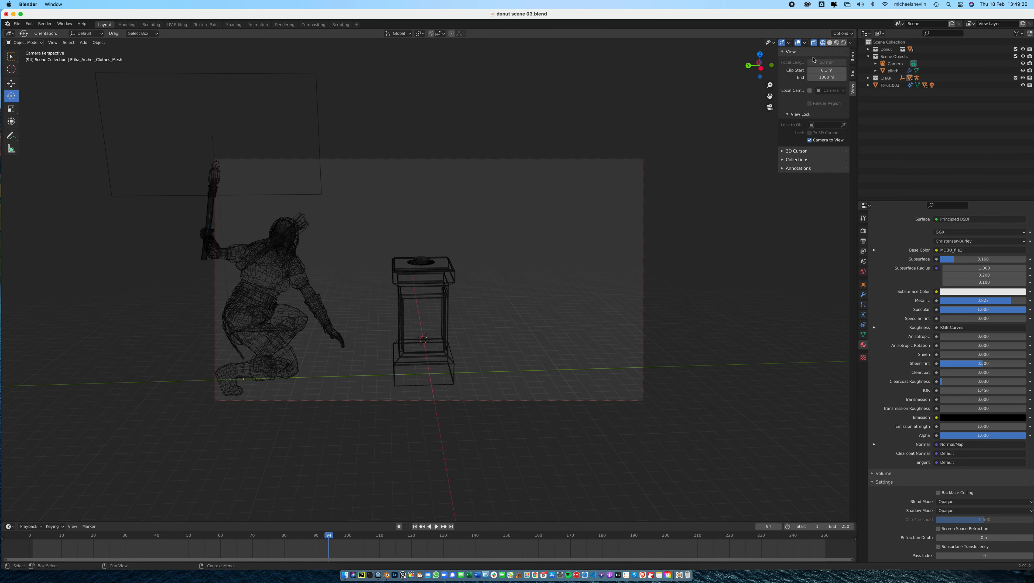
{"action": "mouse_move", "coordinate": [327, 536]}
{"action": "left_mouse_down"}
{"action": "mouse_move", "coordinate": [70, 539]}
{"action": "mouse_move", "coordinate": [498, 546]}
{"action": "mouse_move", "coordinate": [312, 547]}
{"action": "left_mouse_up"}
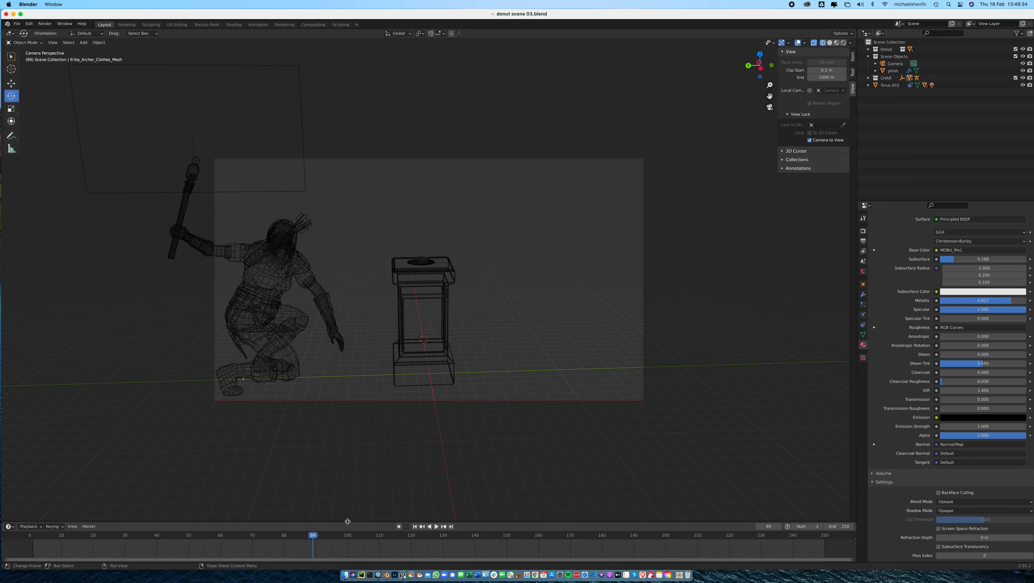
Save a new version of the scene as donut scene 04.blend in the Donut Scene folder.
{"action": "left_click", "coordinate": [16, 24]}
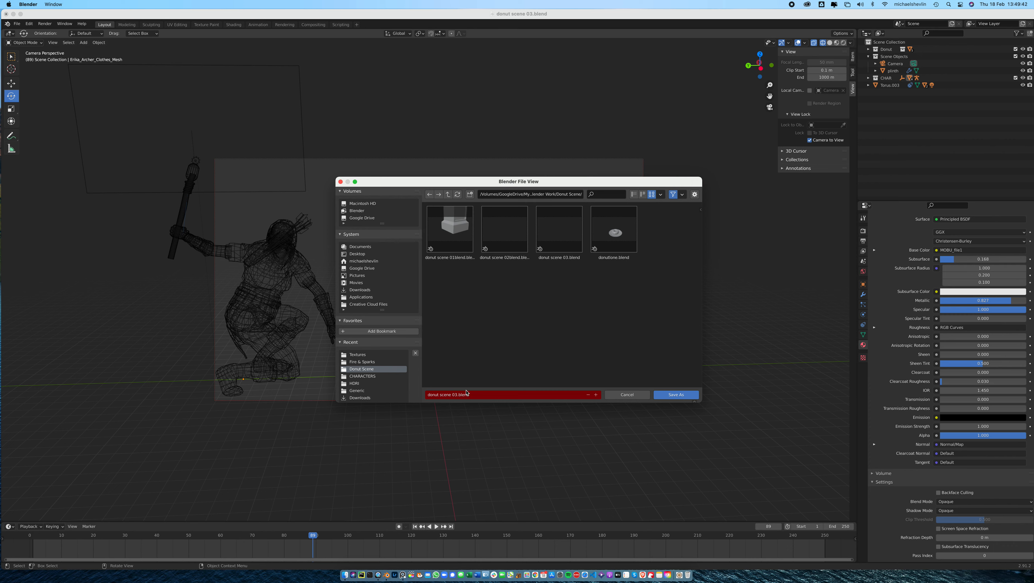
{"action": "left_click", "coordinate": [457, 395]}
{"action": "left_click", "coordinate": [457, 395]}
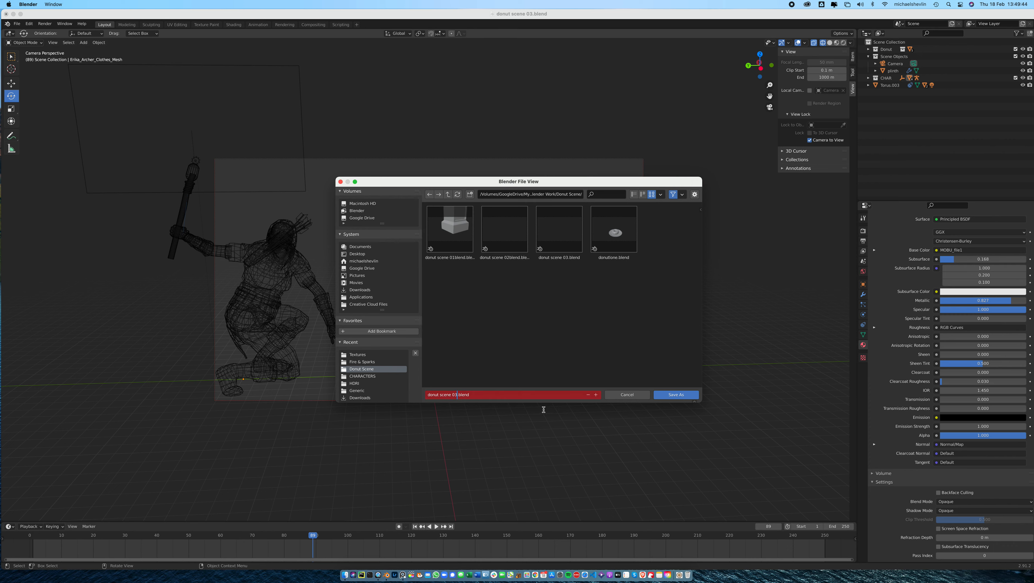
{"action": "type", "text": "4"}
{"action": "key", "text": "Return"}
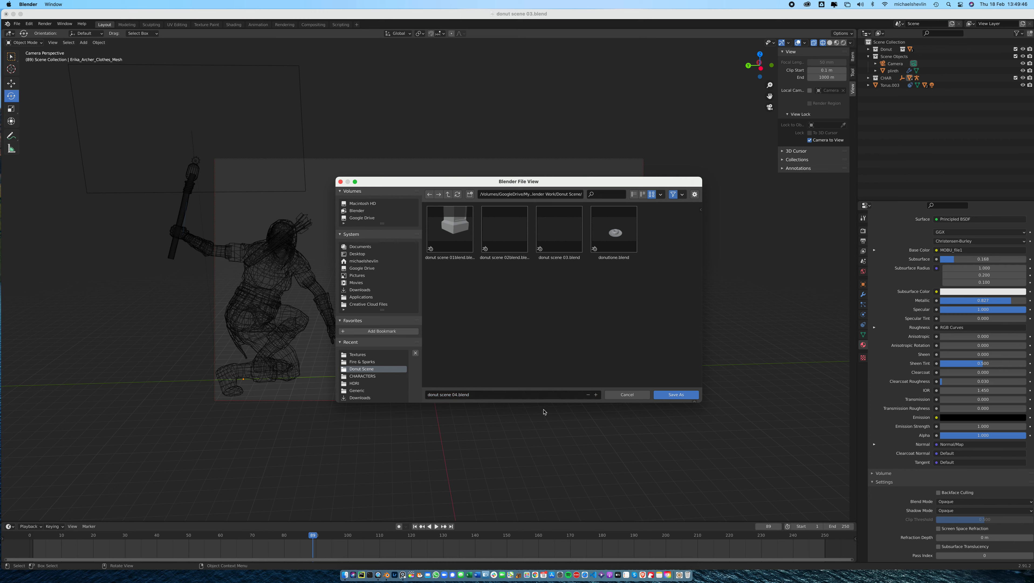
{"action": "left_click", "coordinate": [676, 394]}
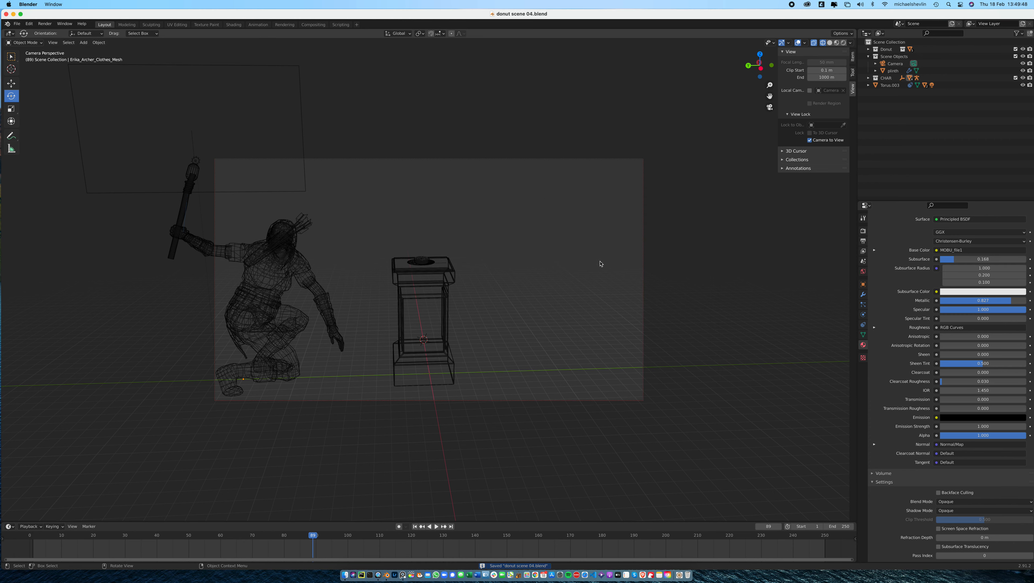